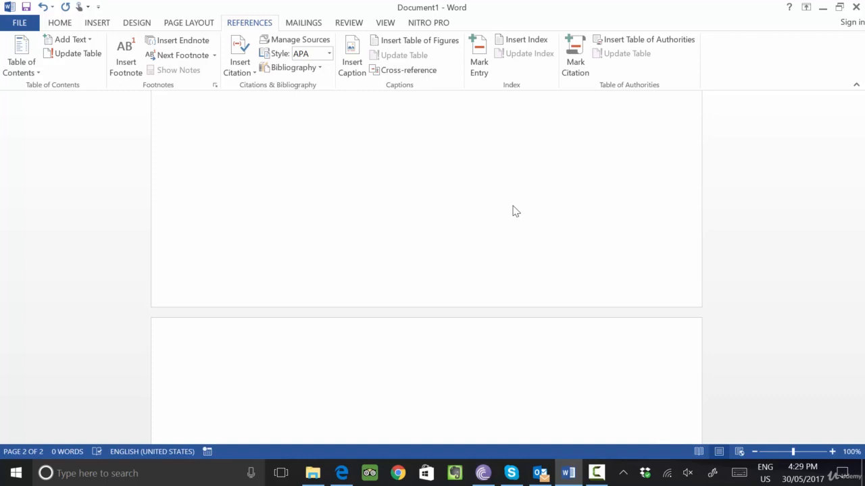
Insert the picture named banner from the Desktop folder on the blank second page.
scroll(408, 342, down, 3)
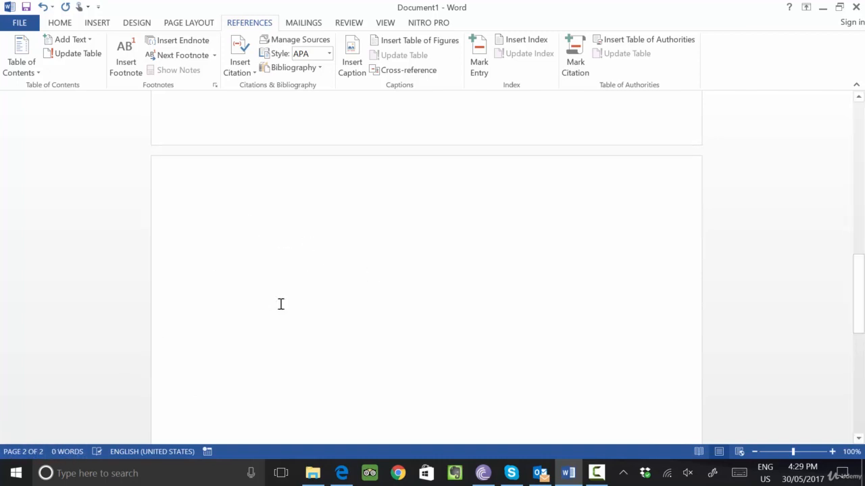
click(93, 24)
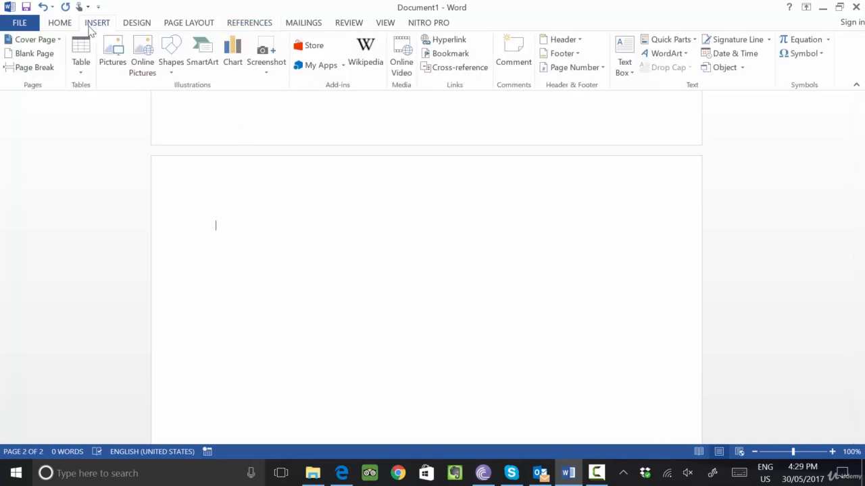
click(113, 58)
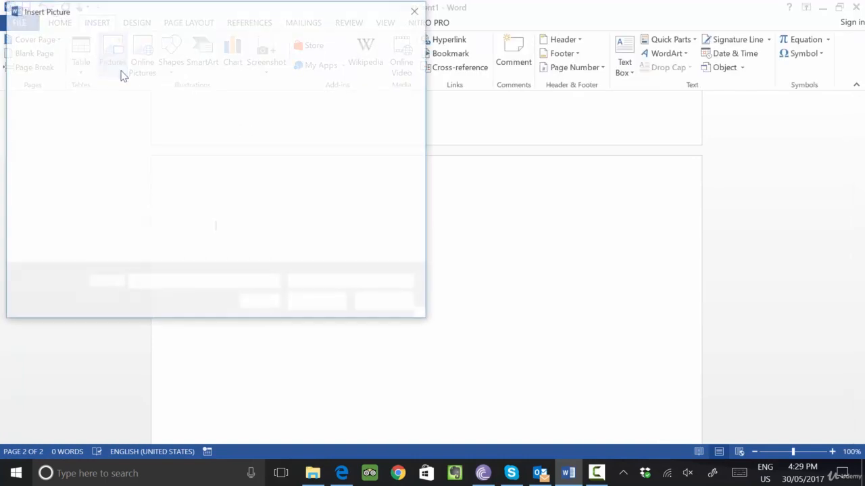
click(58, 96)
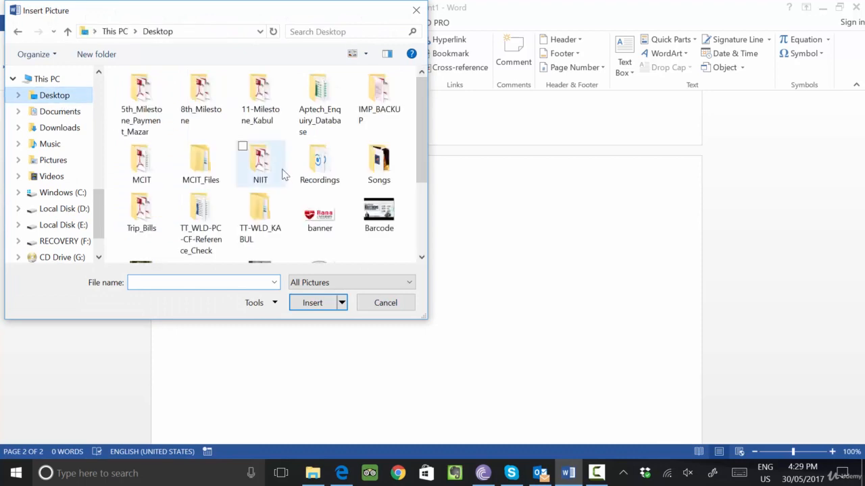
click(321, 216)
double_click(322, 216)
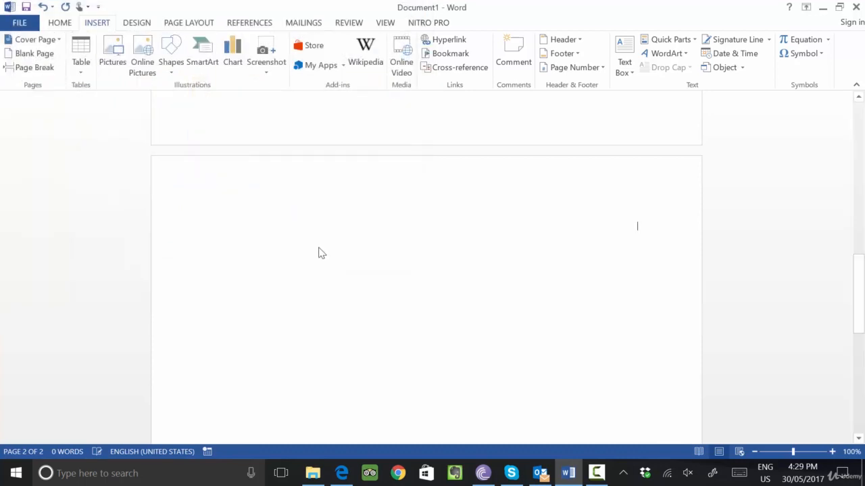
Shrink the Rana University banner picture proportionally to about 1.04" high by 2.52" wide.
scroll(319, 251, down, 2)
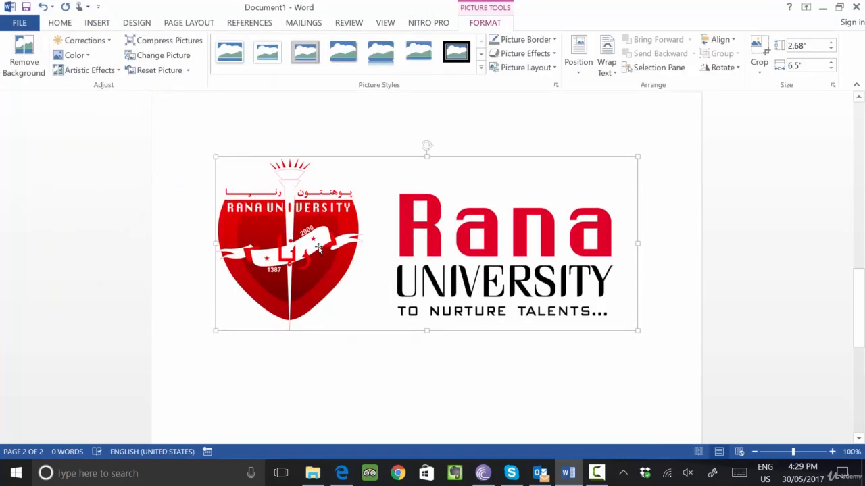
scroll(315, 248, down, 2)
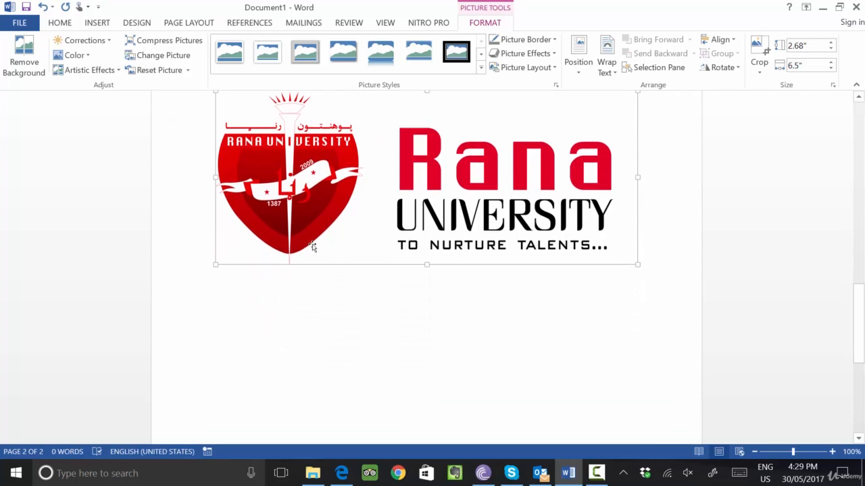
drag(635, 263, 449, 129)
drag(374, 99, 379, 173)
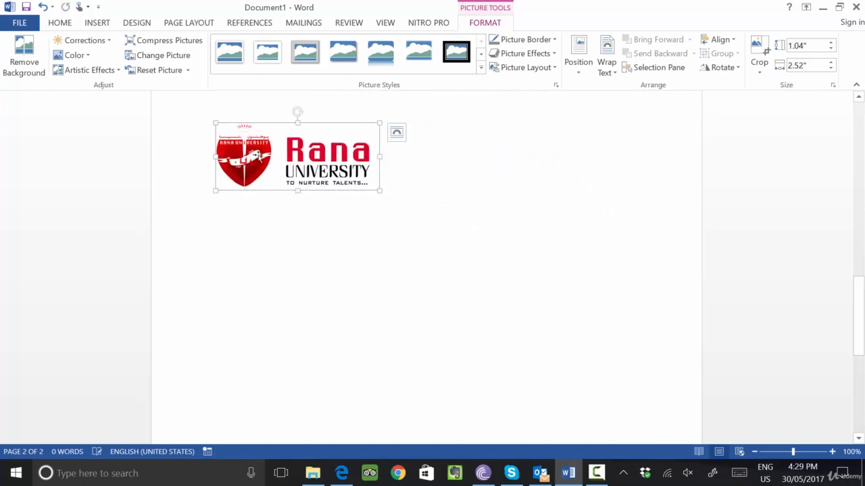
Add blank lines below the Rana University picture until the insertion point reaches the third page.
click(257, 246)
drag(289, 191, 296, 249)
scroll(398, 264, down, 1)
double_click(398, 264)
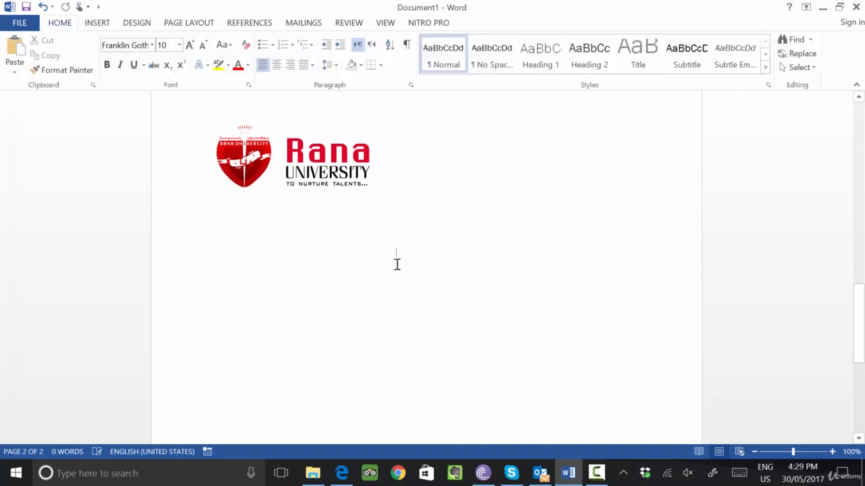
key(Return)
key(Return)
key(Return)
key(Return)
key(Return)
key(Return)
key(Return)
key(Return)
key(Return)
key(Return)
key(Return)
key(Return)
key(Return)
key(Return)
key(Return)
key(Return)
key(Return)
key(Return)
key(Return)
key(Return)
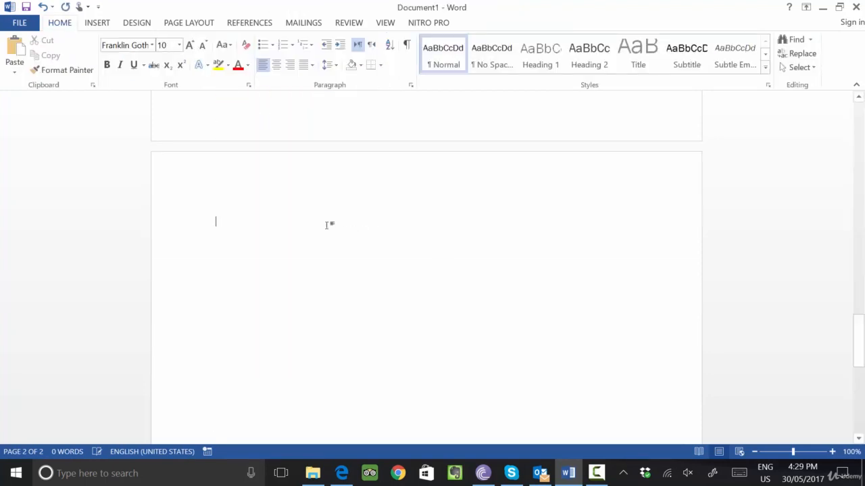
key(ctrl+Return)
Insert the Jami Logo picture from the Desktop folder at the start of the third page.
click(96, 25)
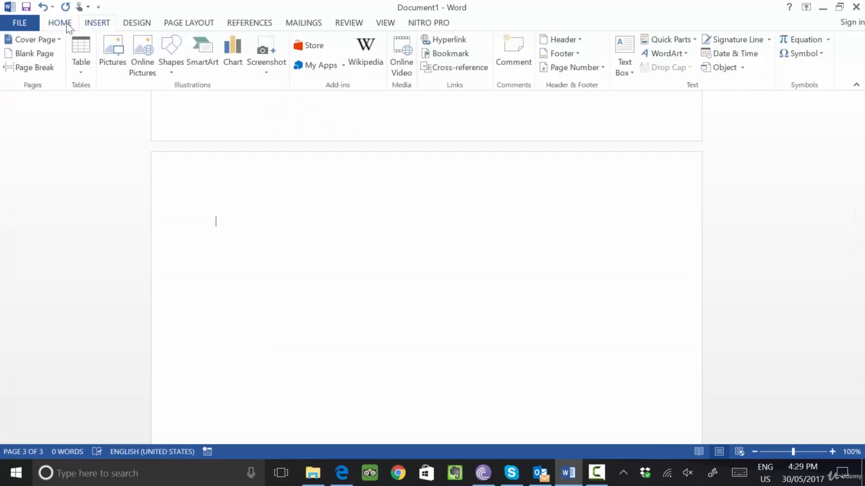
click(66, 25)
click(112, 25)
click(113, 65)
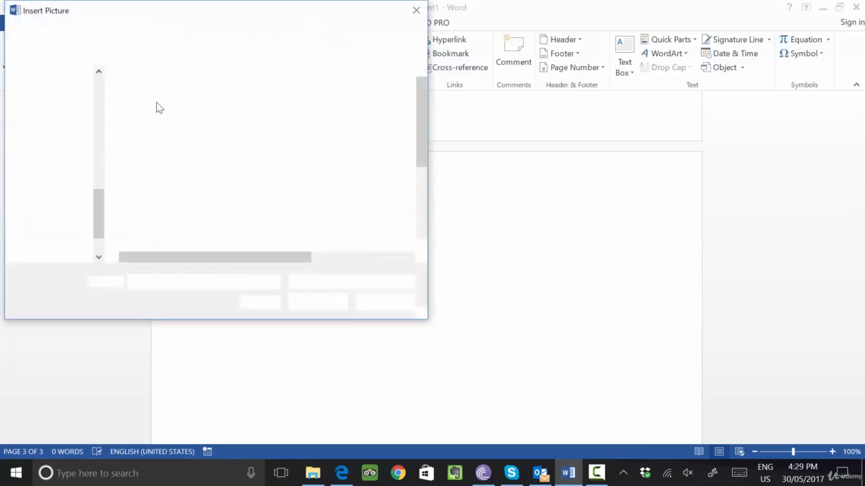
click(54, 95)
scroll(292, 174, down, 3)
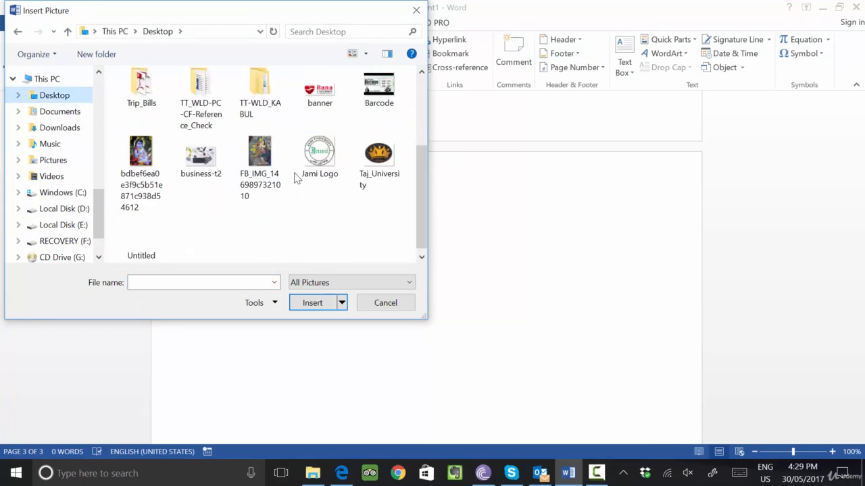
double_click(317, 154)
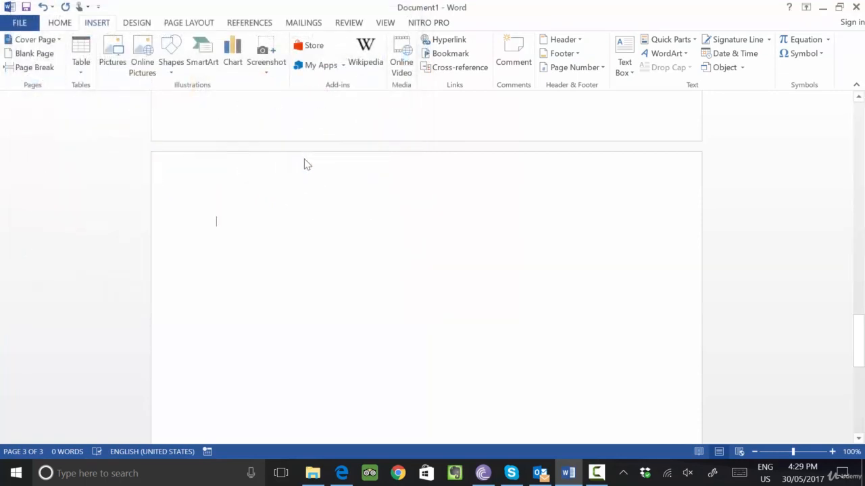
Add blank lines after the Jami University logo until the insertion point reaches the fourth page.
click(386, 286)
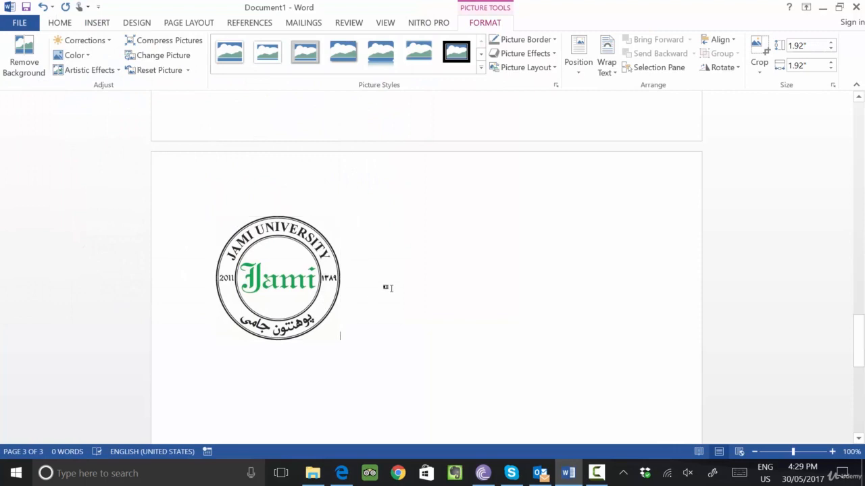
scroll(396, 284, down, 5)
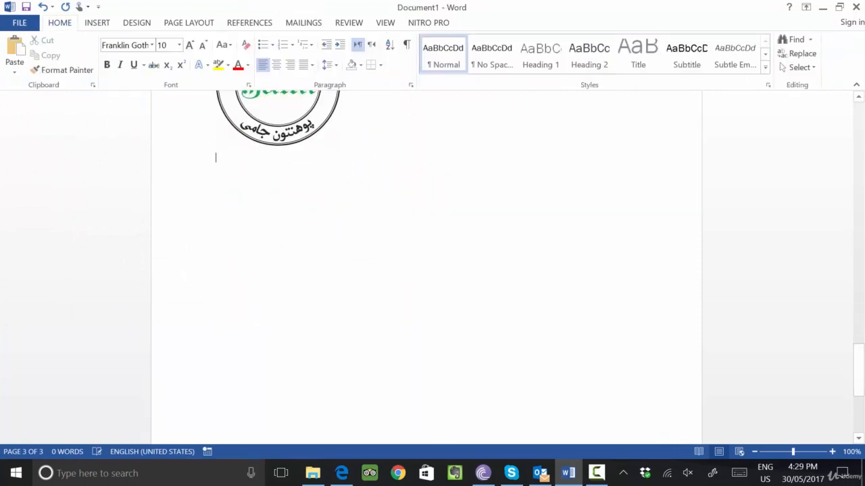
key(Return)
key(Return)
key(Return)
key(Return)
key(Return)
key(Return)
key(Return)
key(Return)
key(Return)
key(Return)
key(Return)
key(Return)
key(Return)
key(Return)
key(Return)
key(Return)
key(Return)
key(Return)
key(Return)
key(Return)
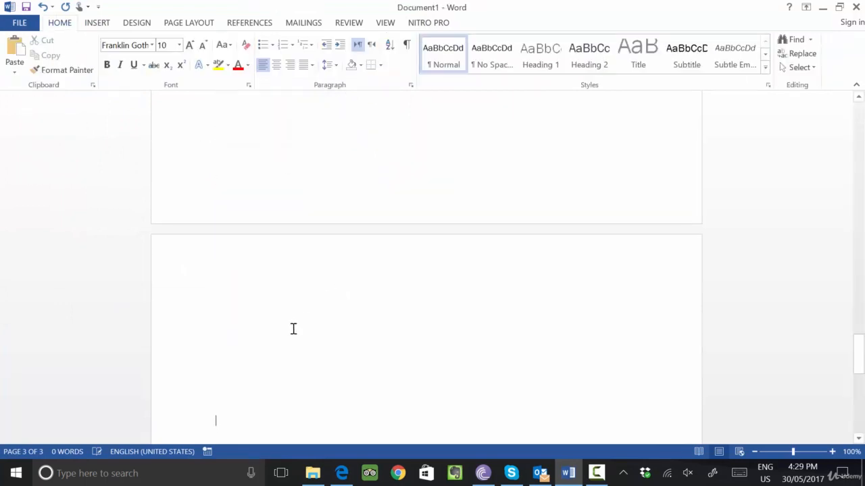
Insert the Barcode picture from the Desktop folder on the fourth page.
click(89, 21)
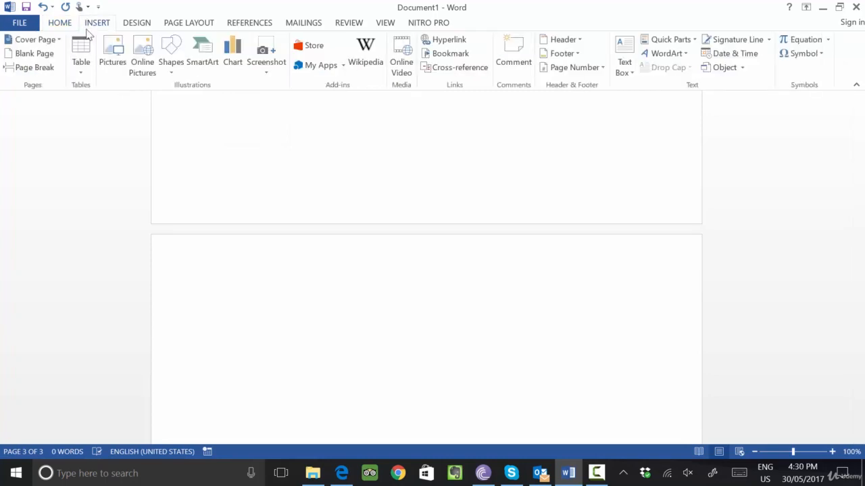
click(103, 48)
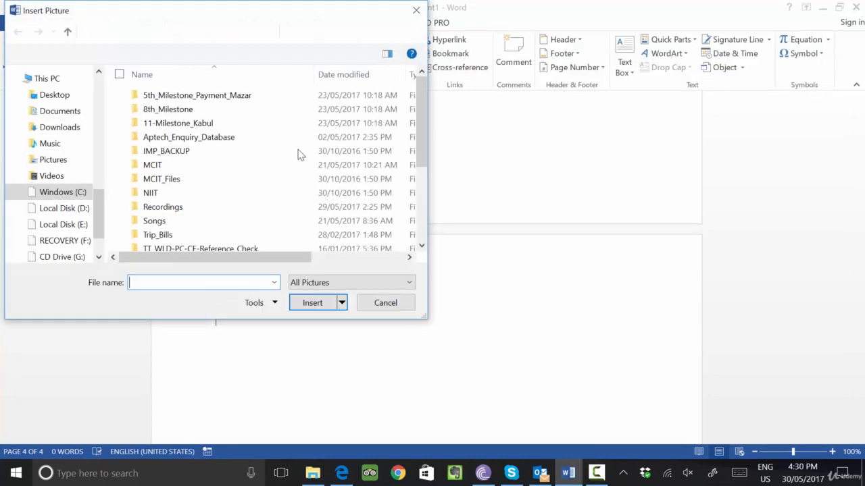
click(54, 95)
scroll(277, 159, down, 2)
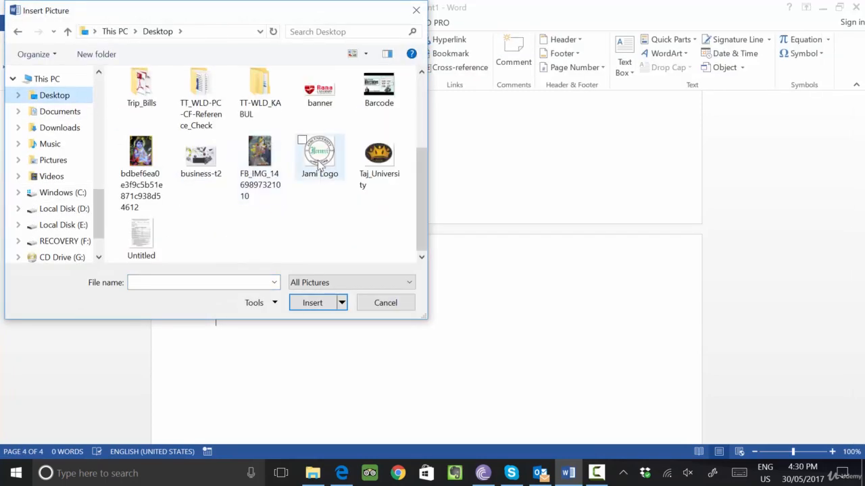
double_click(379, 95)
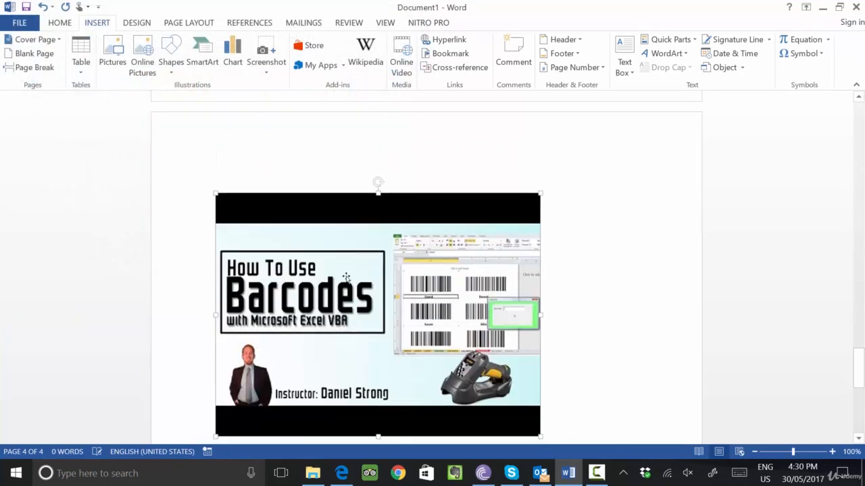
Add blank lines below the Barcode picture until the insertion point reaches the fifth page.
click(357, 433)
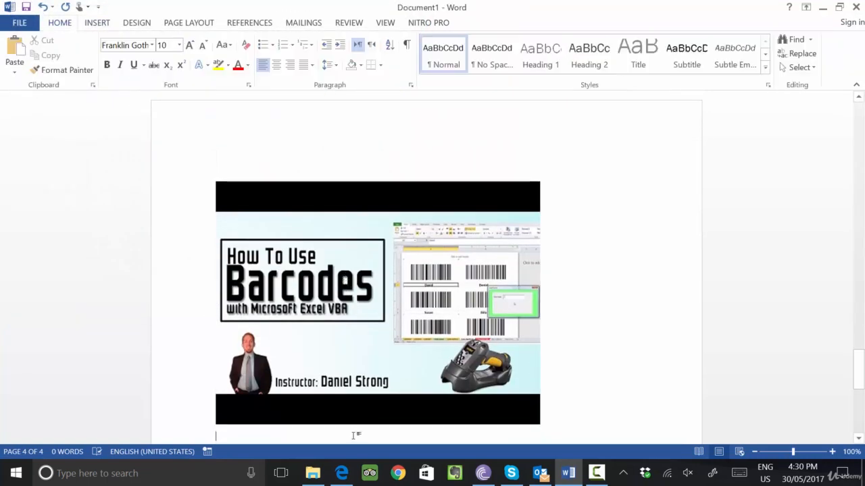
key(Return)
key(Return)
key(Return)
key(Return)
key(Return)
key(Return)
key(Return)
key(Return)
key(Return)
key(Return)
key(Return)
key(Return)
key(Return)
key(Return)
key(Return)
key(Return)
key(Return)
key(Return)
key(Return)
key(Return)
key(Return)
key(Return)
key(Return)
key(Return)
key(Return)
key(Return)
key(Return)
key(Return)
key(Return)
key(Return)
key(Return)
key(Return)
key(Return)
key(Return)
key(Return)
key(Return)
key(Return)
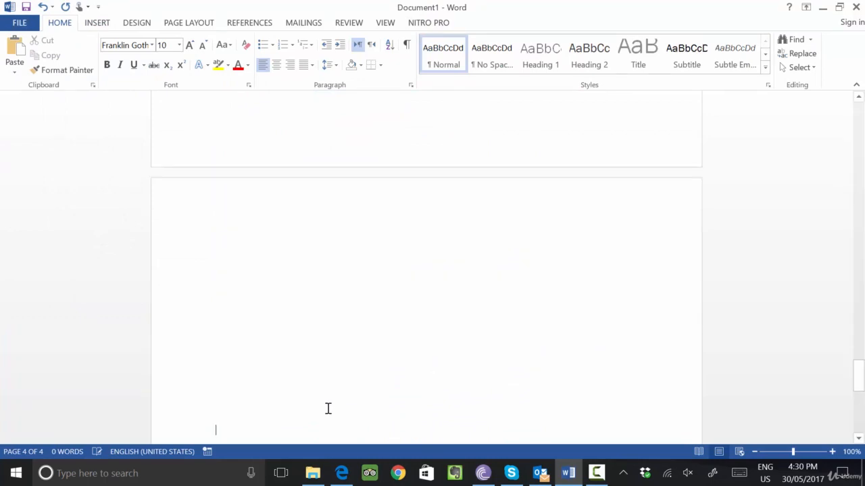
Insert the Taj_University picture from the Desktop folder near the start of the fifth page.
click(261, 292)
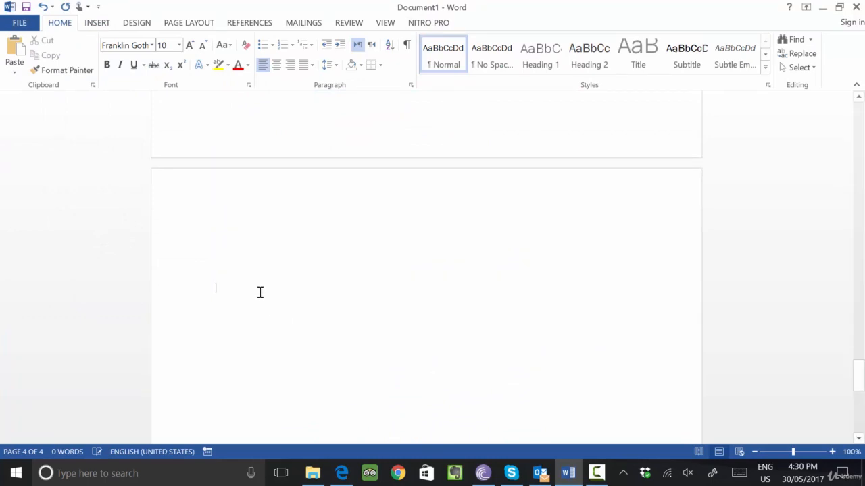
click(89, 23)
click(113, 54)
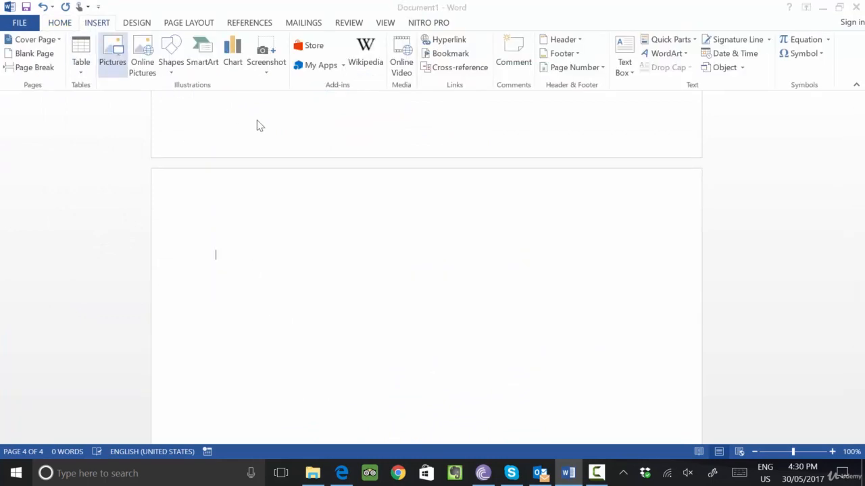
click(54, 95)
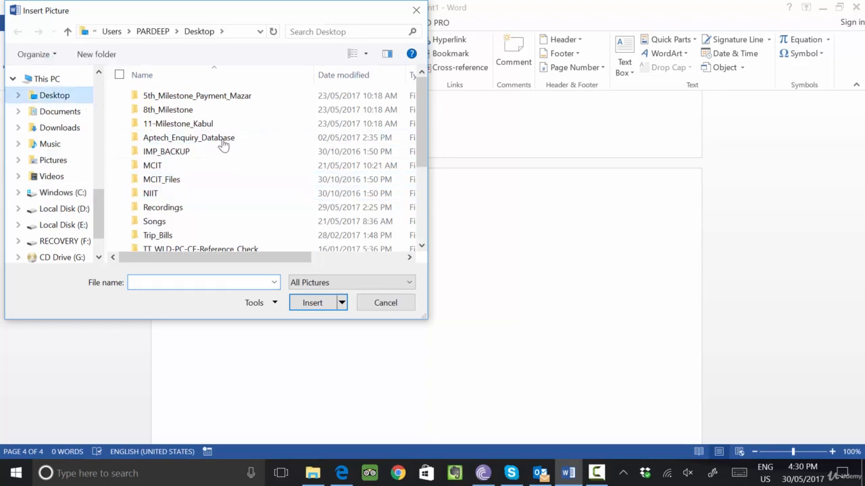
scroll(376, 215, down, 3)
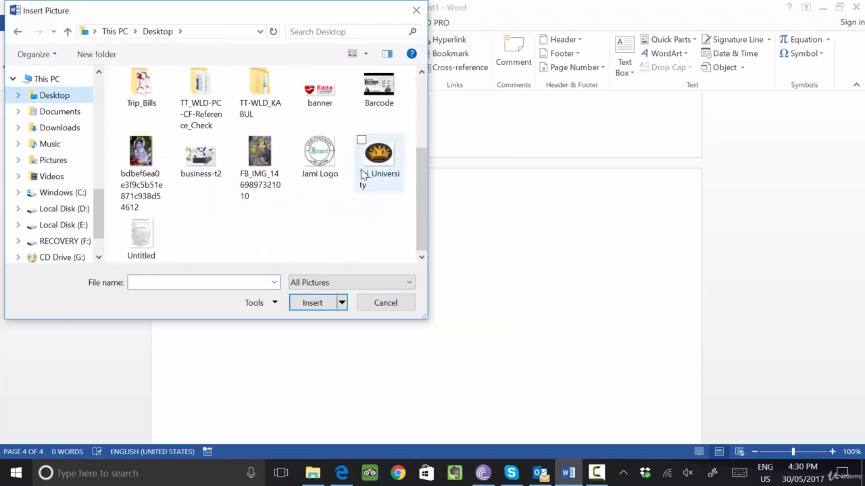
double_click(382, 168)
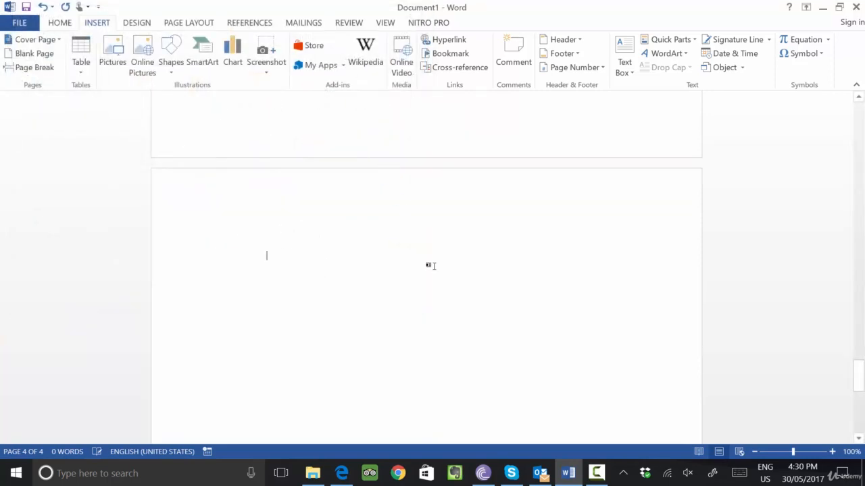
click(323, 293)
Insert a caption for the Rana University logo on the second page, using the Figure label and the position Above selected item.
scroll(334, 200, up, 10)
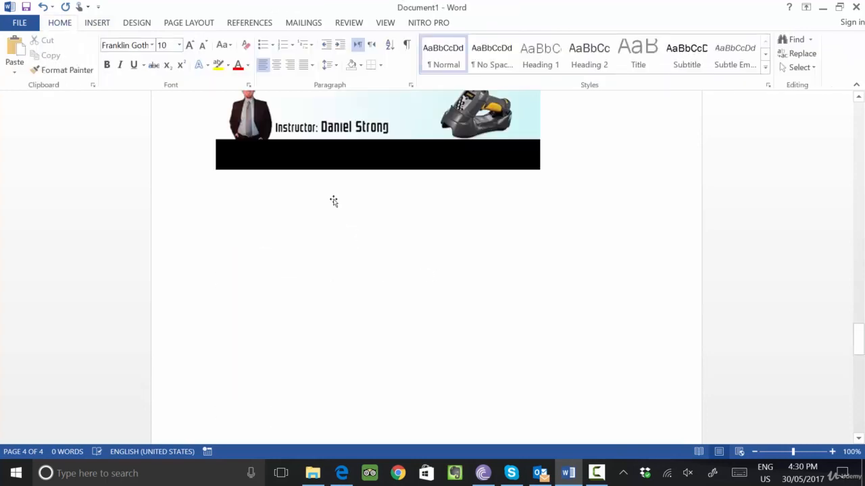
scroll(344, 164, up, 15)
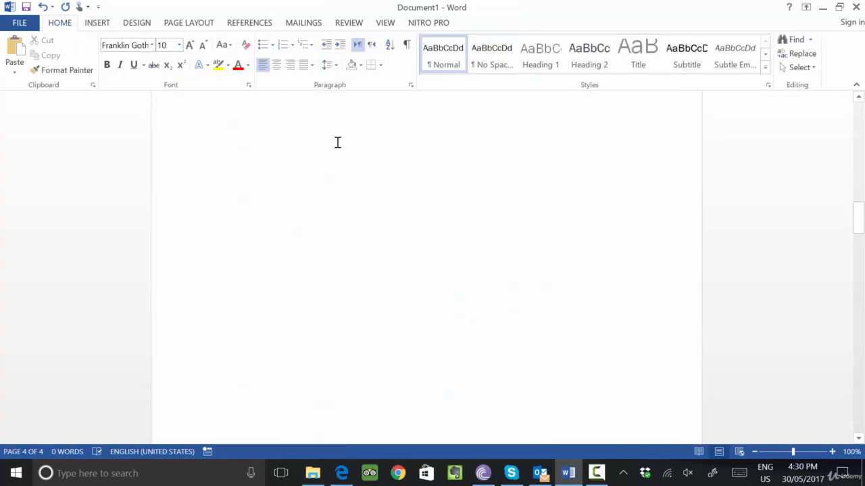
scroll(332, 153, up, 15)
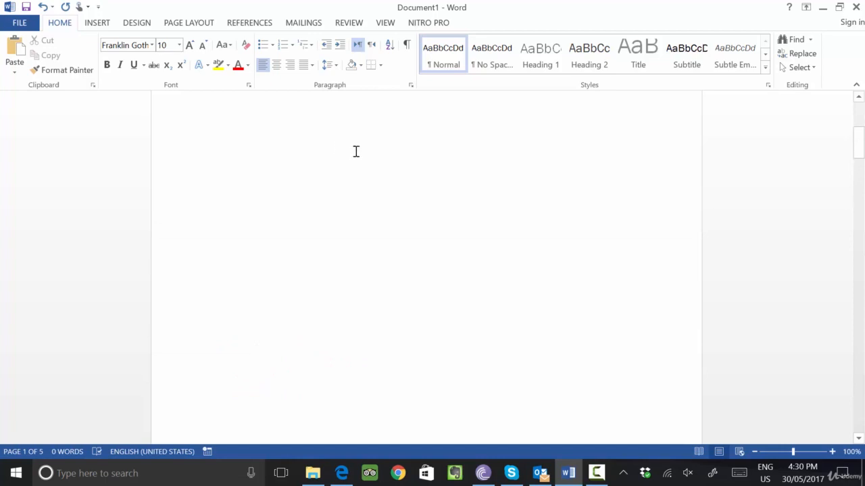
scroll(302, 138, down, 10)
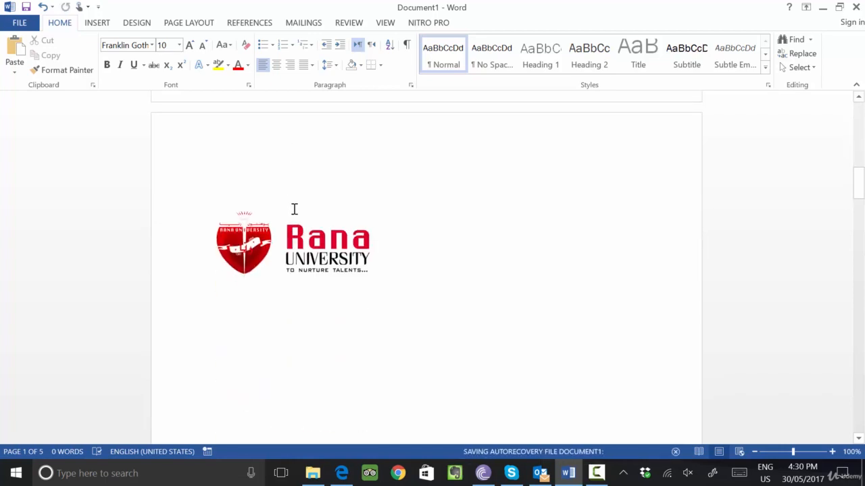
click(307, 248)
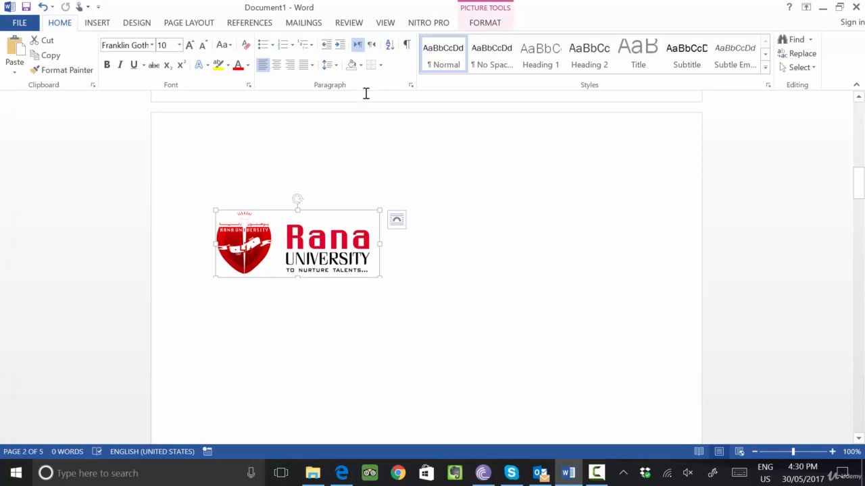
click(252, 23)
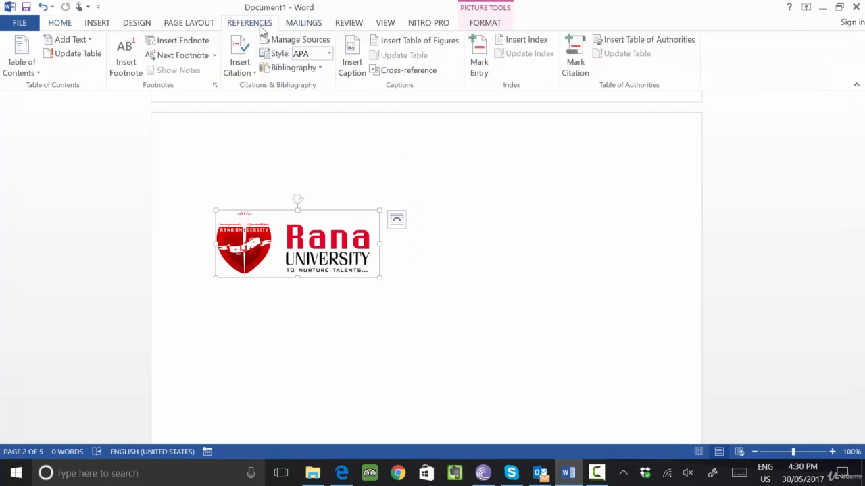
click(350, 73)
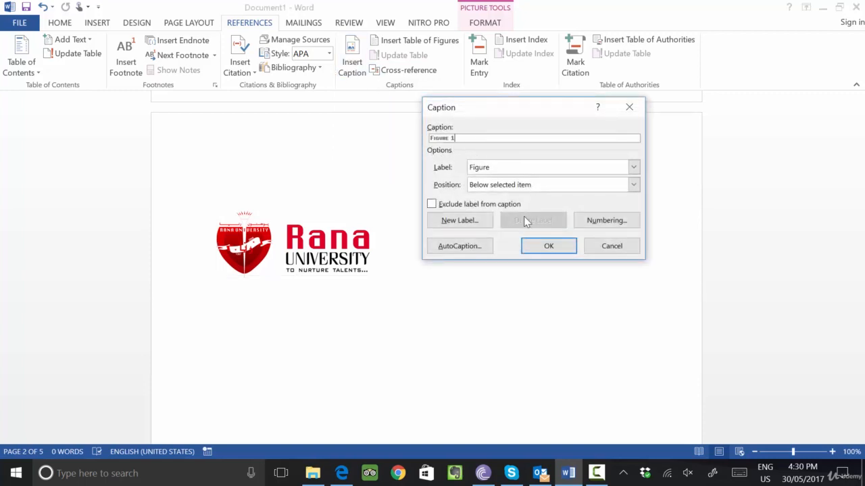
click(509, 186)
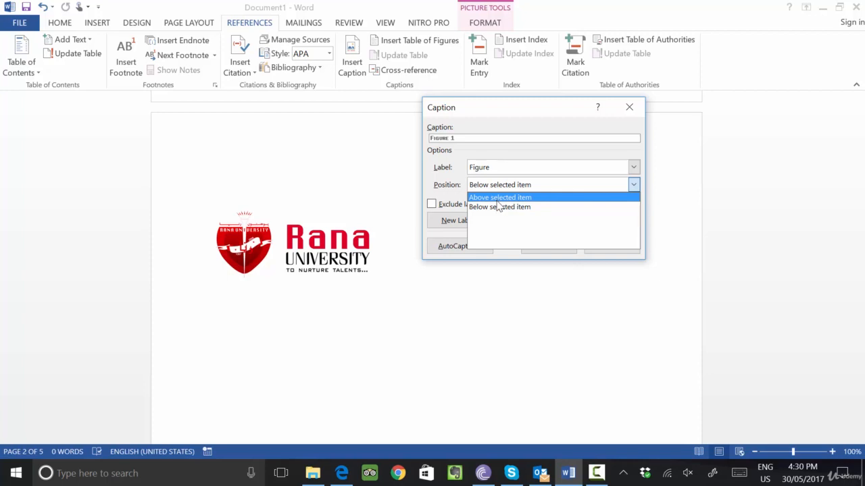
click(497, 200)
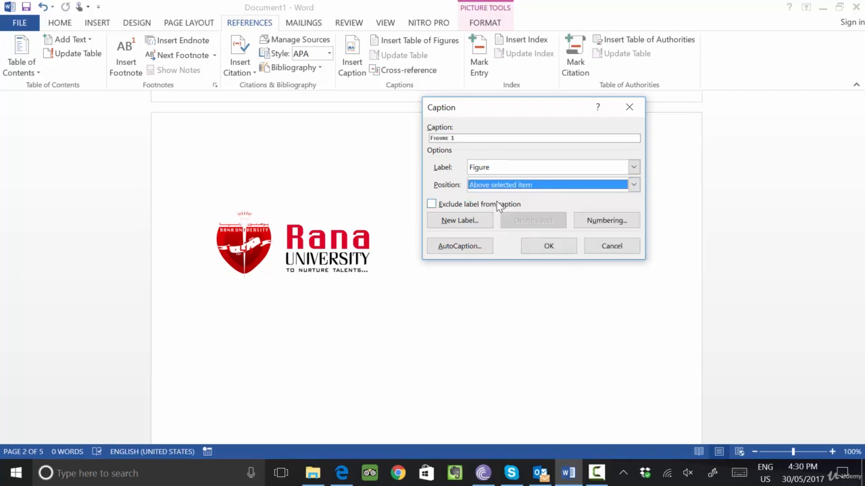
click(540, 247)
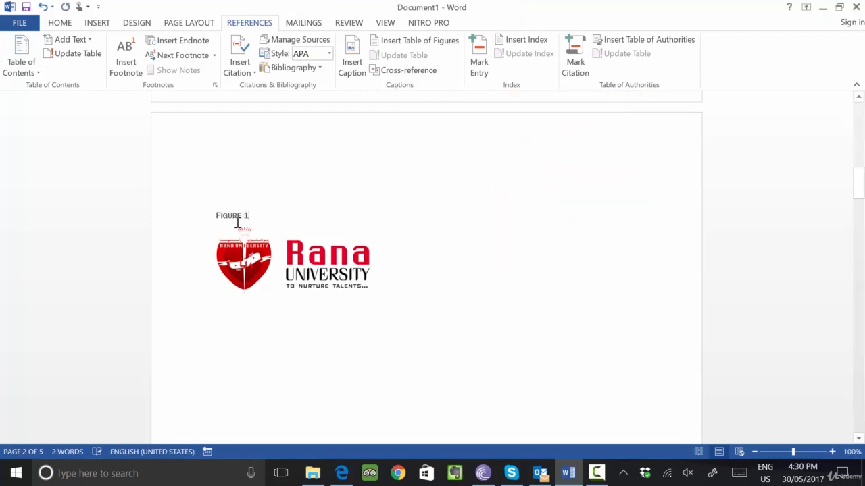
Insert a caption with the Figure label above the Jami University logo on the third page.
scroll(330, 234, down, 15)
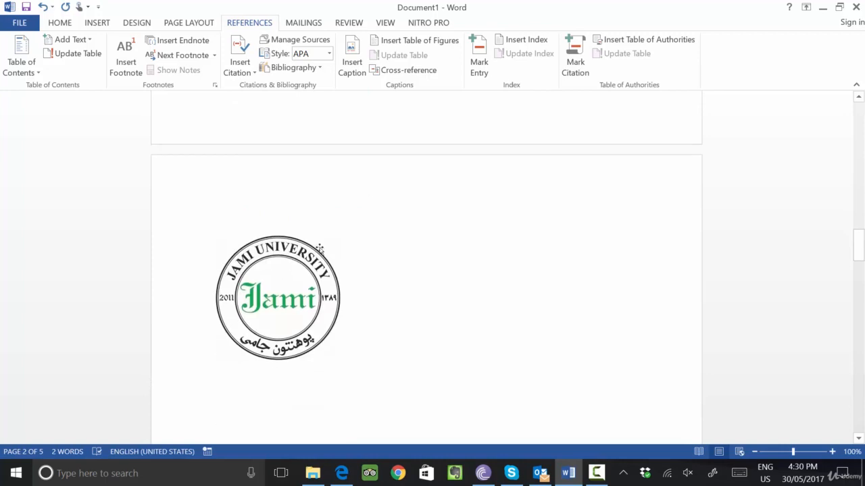
click(291, 265)
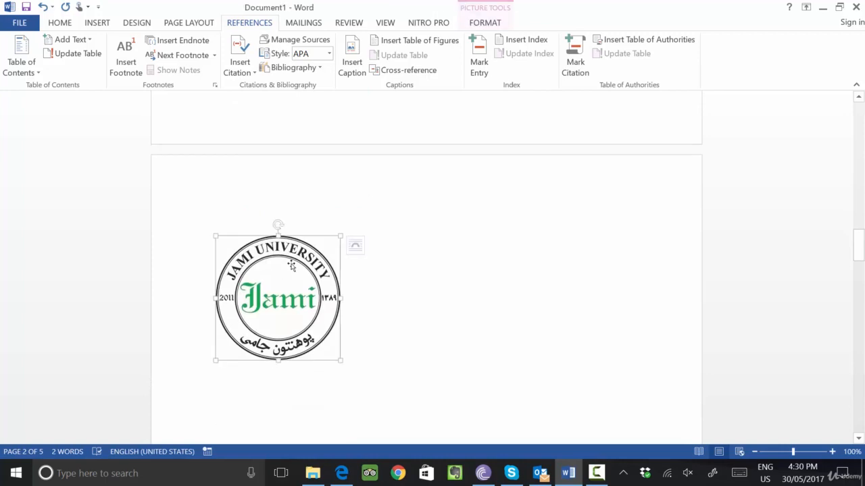
click(357, 76)
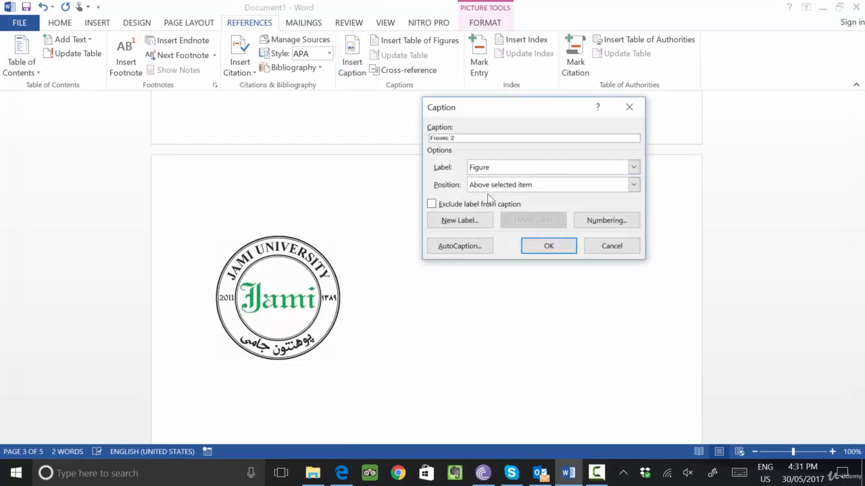
click(537, 248)
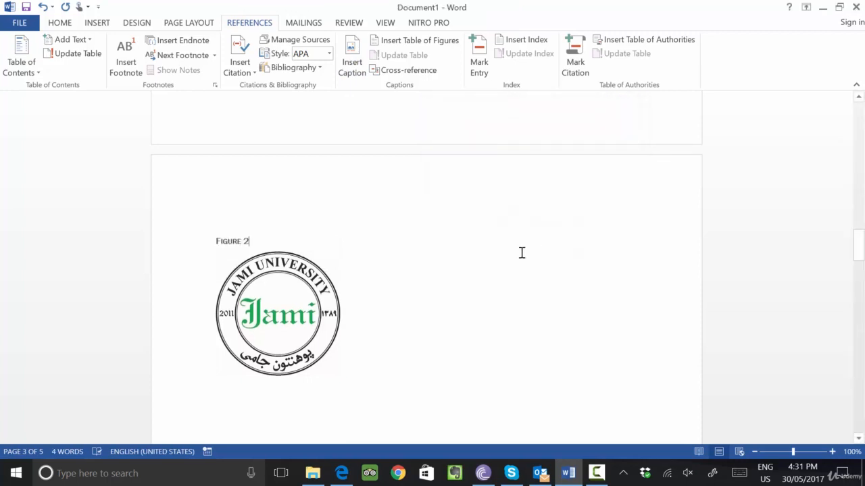
Insert a caption with the Figure label above the Barcode picture on the fourth page.
scroll(521, 252, down, 10)
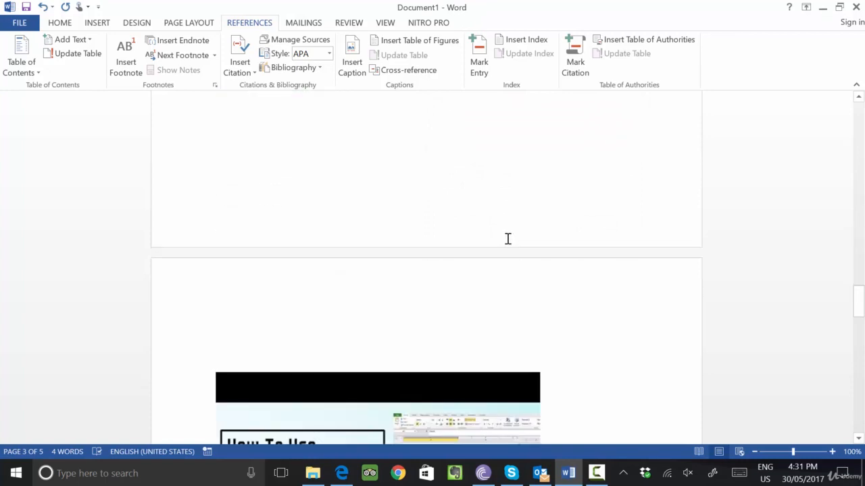
scroll(505, 238, down, 3)
click(424, 206)
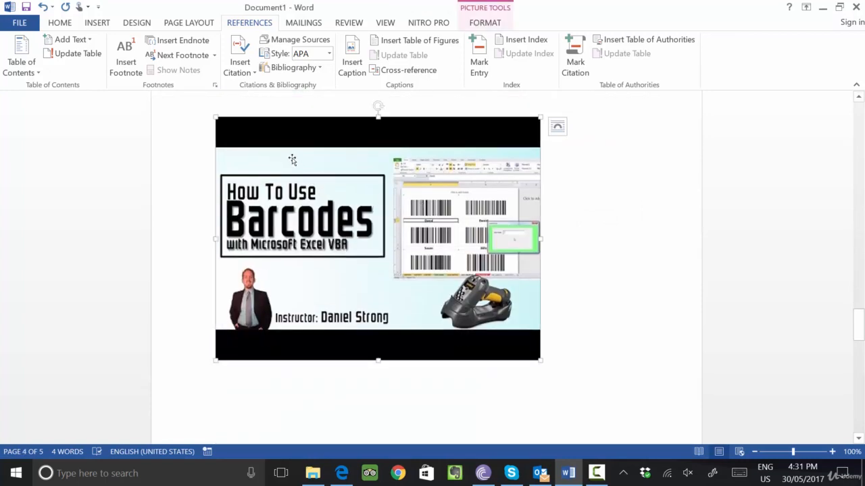
click(352, 66)
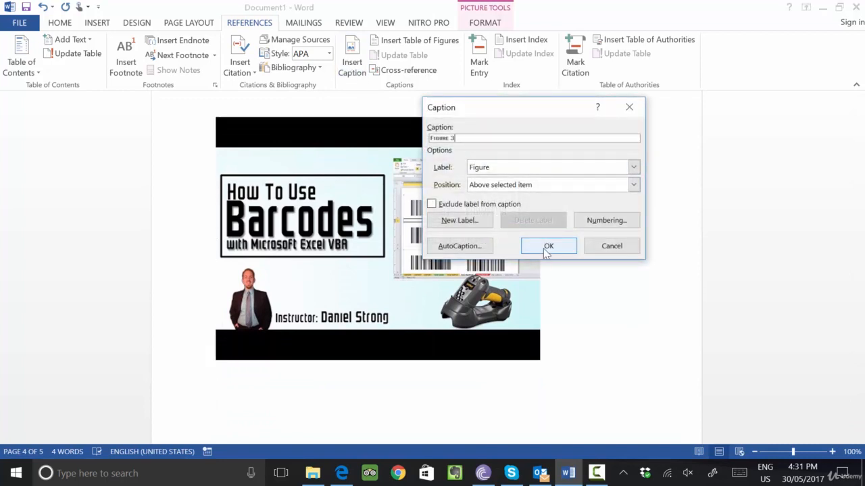
click(548, 246)
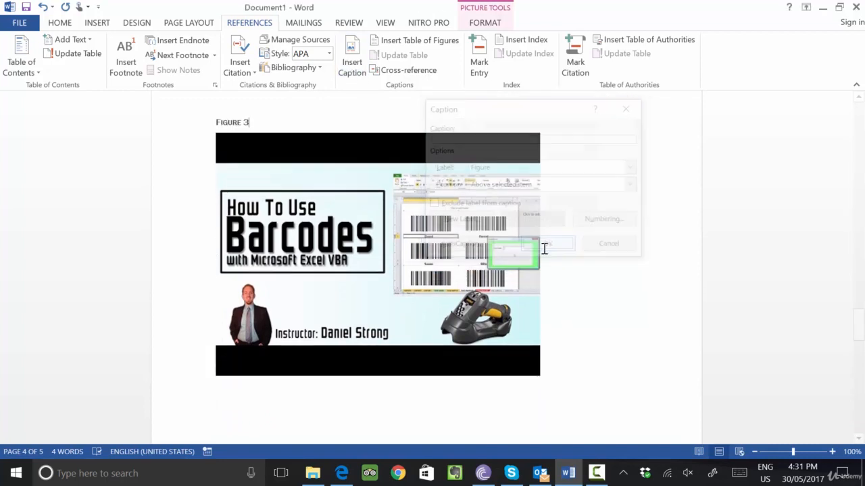
Insert a caption with the Figure label above the Taj University crown logo on the fifth page.
scroll(468, 276, down, 10)
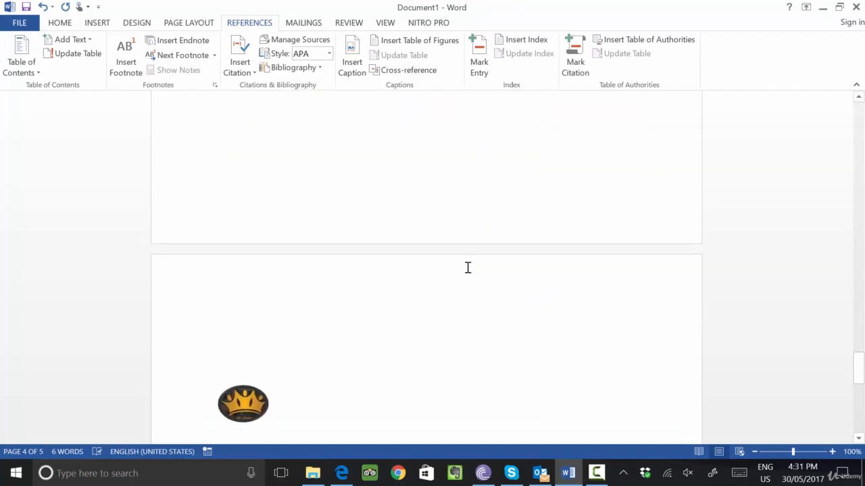
click(245, 194)
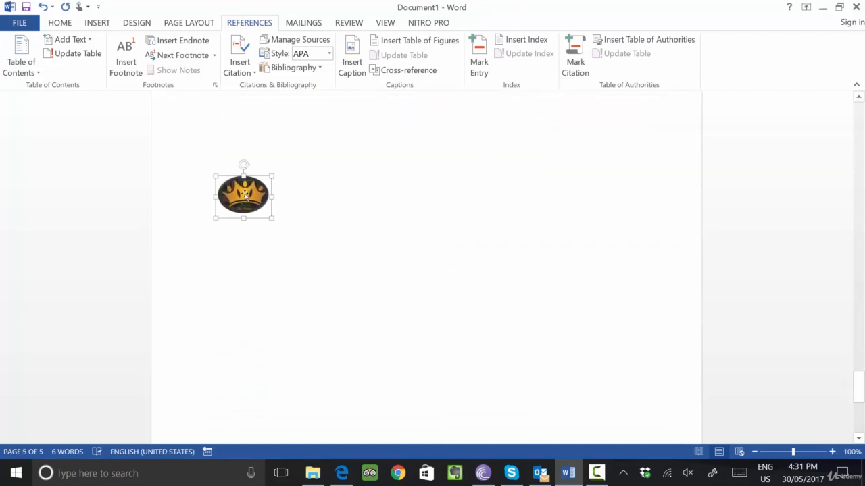
click(352, 62)
click(540, 247)
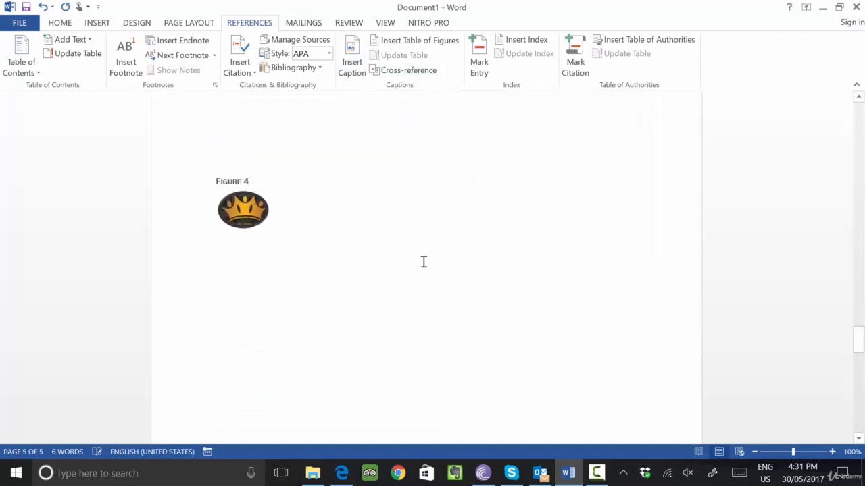
Add the text "This is Rana University Logo" after the Figure 1 label above the Rana University logo.
scroll(364, 275, up, 15)
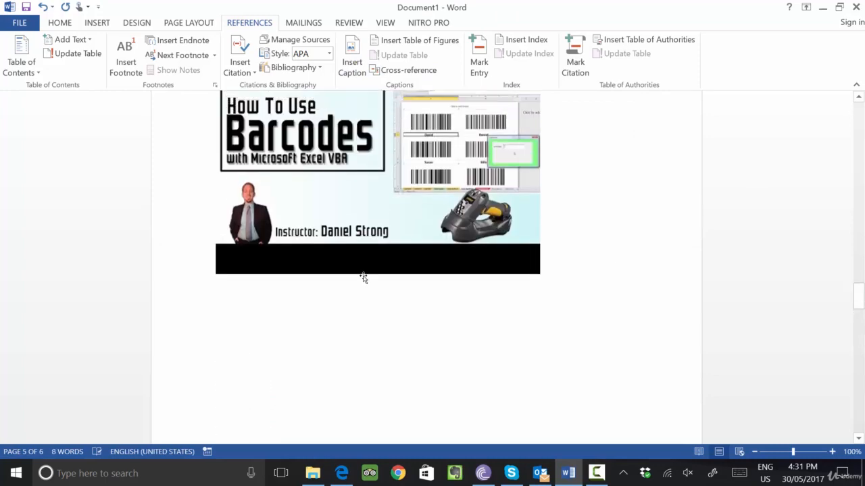
scroll(362, 279, up, 15)
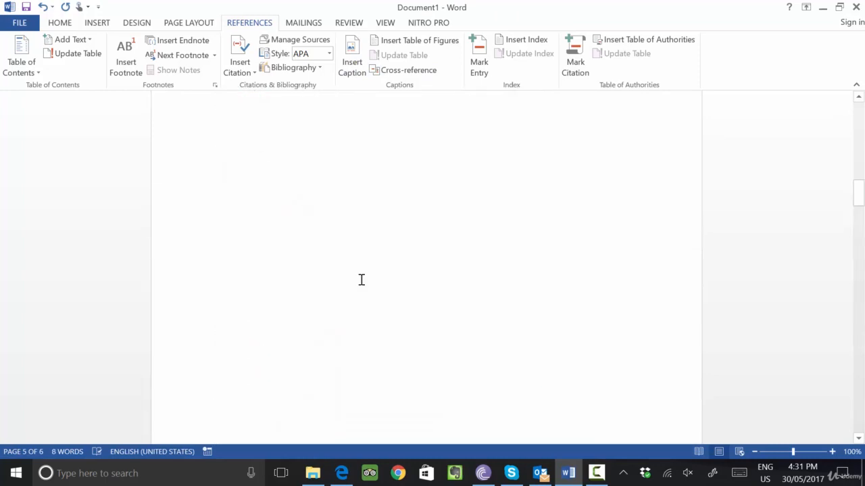
scroll(359, 282, up, 10)
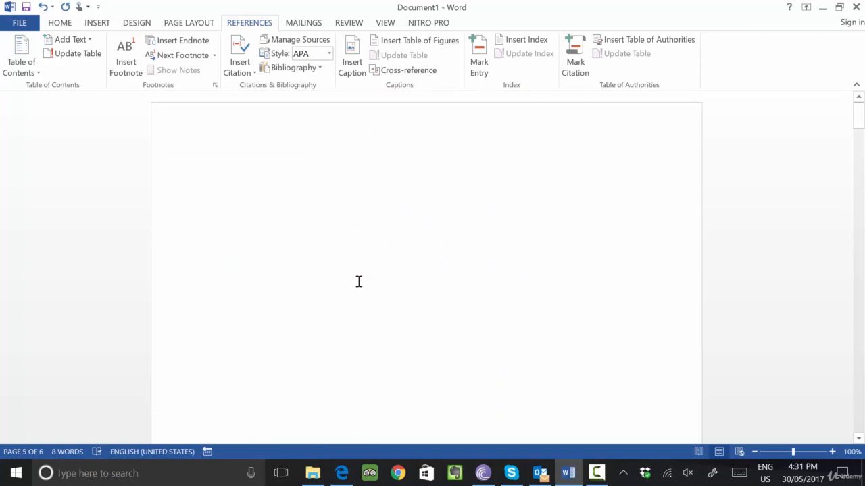
click(359, 283)
scroll(364, 283, down, 10)
scroll(364, 283, down, 5)
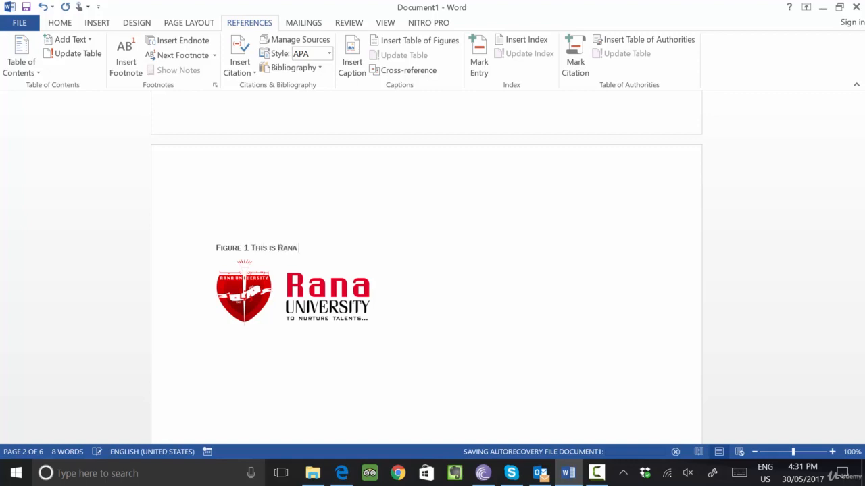
text(versity Logo)
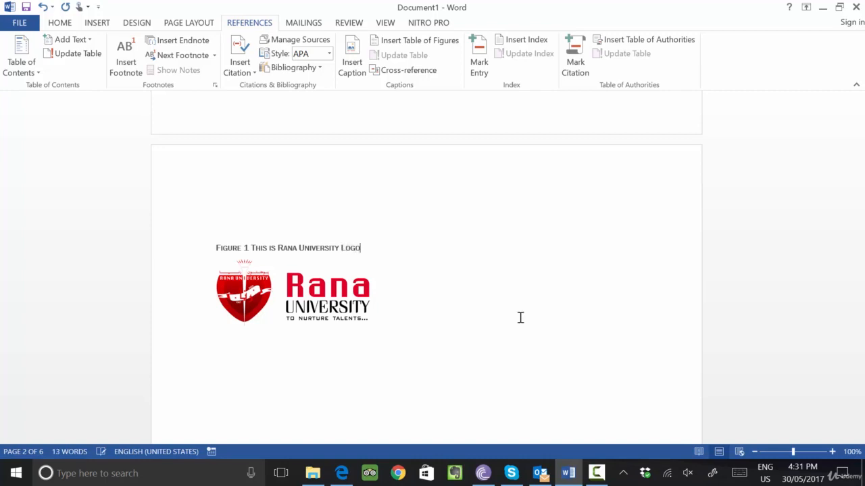
Add "This is Jami University Logo" to the Figure 2 caption and "This Bar Code Logo" to the Figure 3 caption.
scroll(520, 318, down, 10)
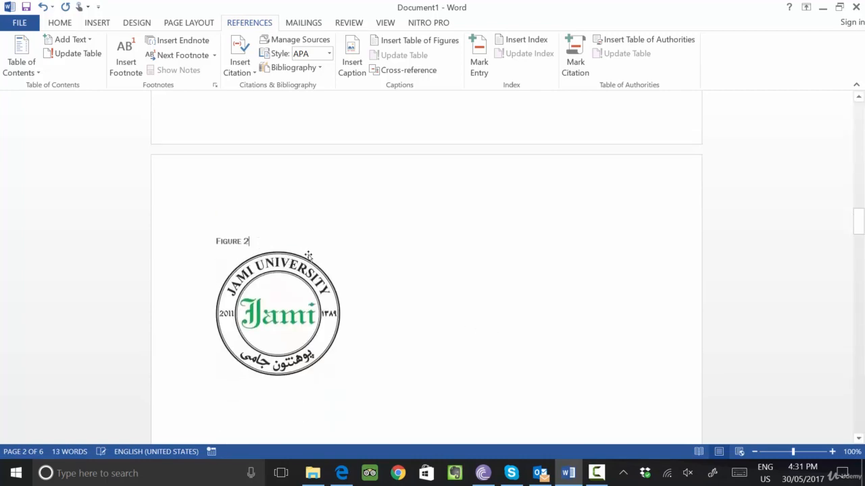
text(This is Jami University Logo)
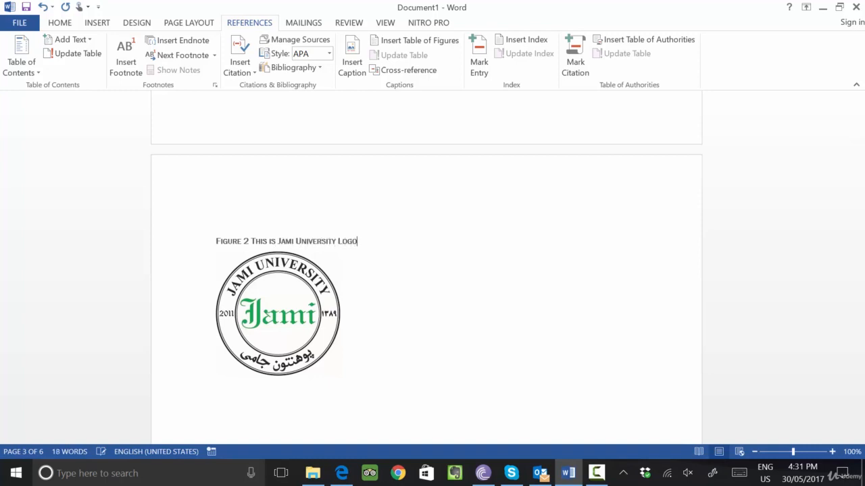
scroll(322, 283, down, 10)
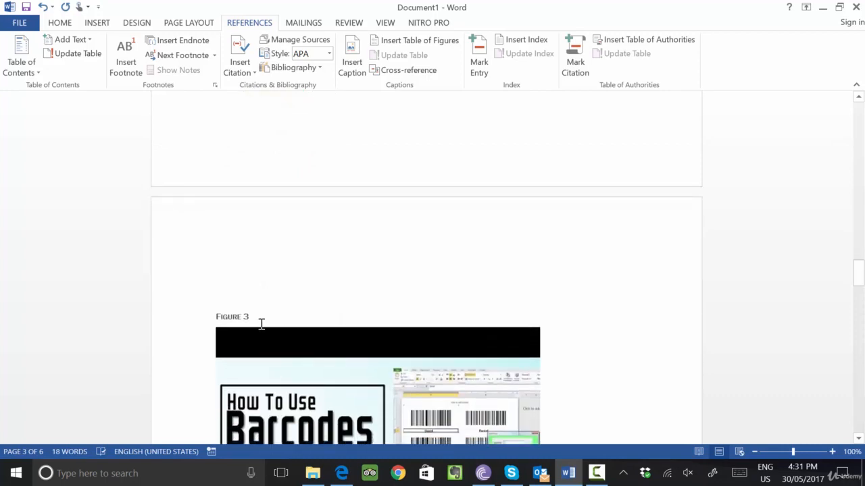
text(This Bar Code Logo)
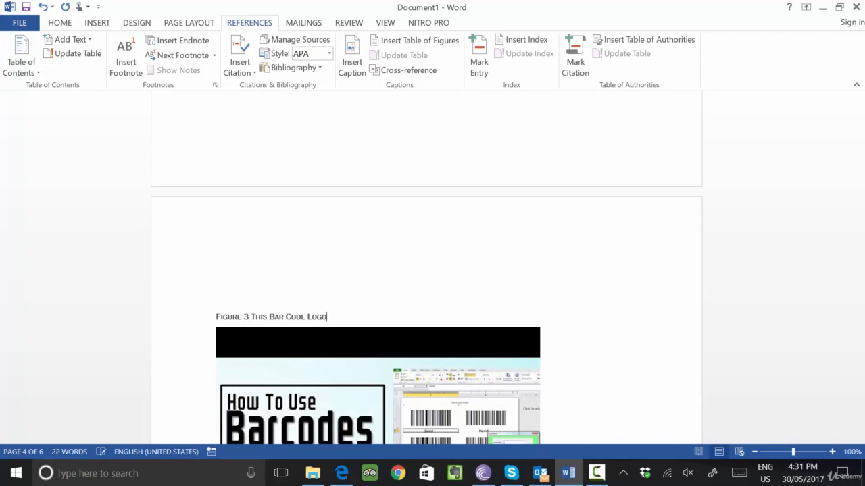
Add the text "This is Taj University Logo" after the Figure 4 label above the crown logo.
scroll(365, 326, down, 8)
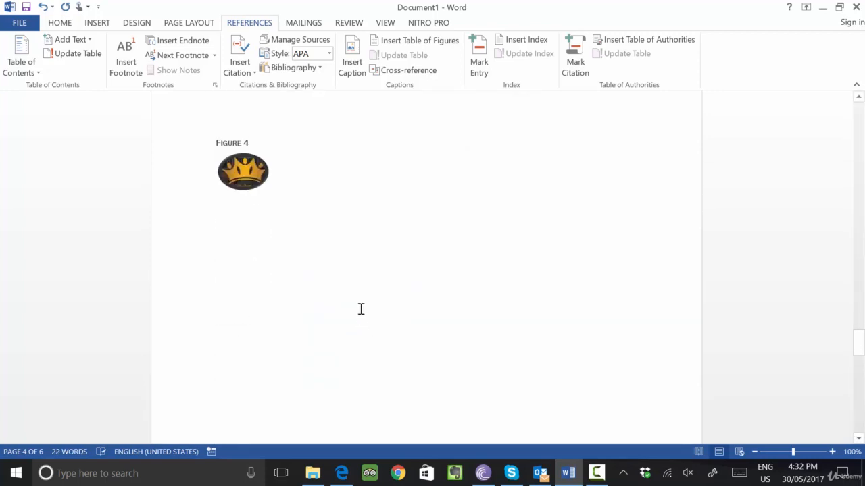
drag(264, 108, 266, 119)
click(270, 118)
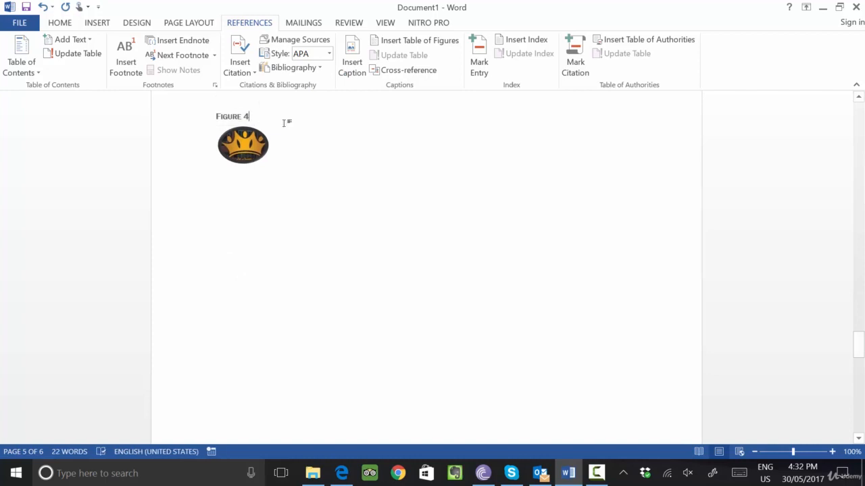
text(This is Taj University Logo)
scroll(403, 289, up, 8)
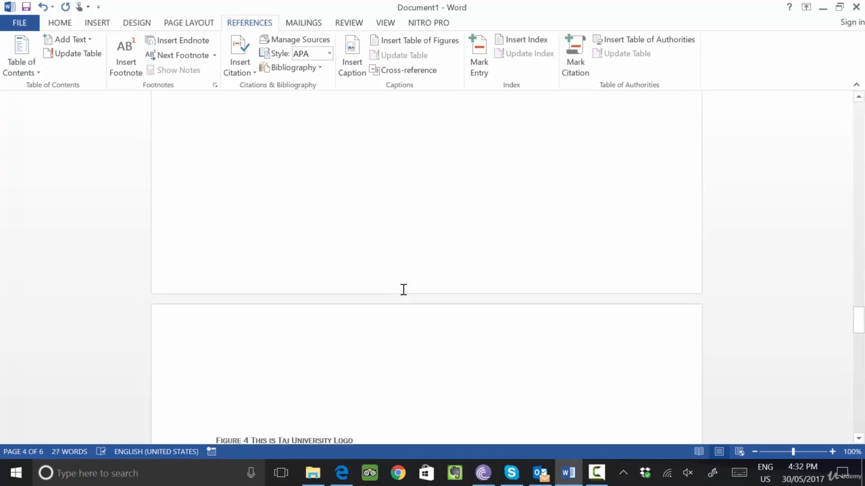
scroll(467, 290, down, 4)
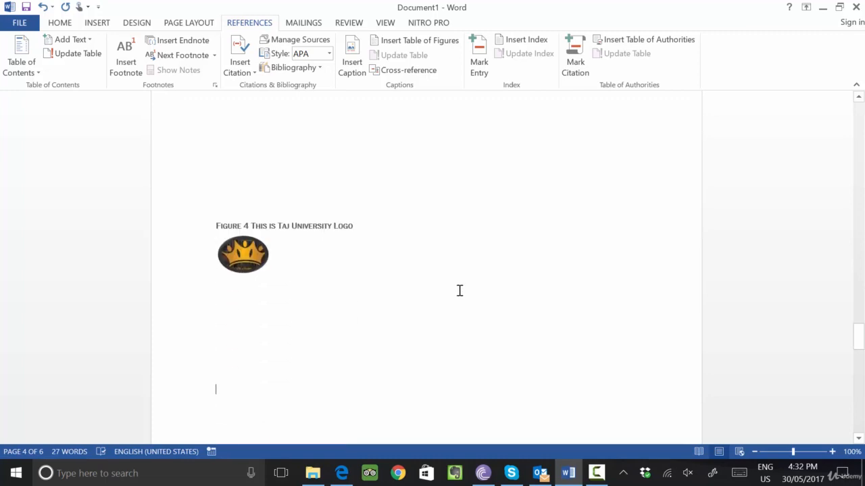
scroll(460, 291, up, 15)
scroll(456, 294, down, 3)
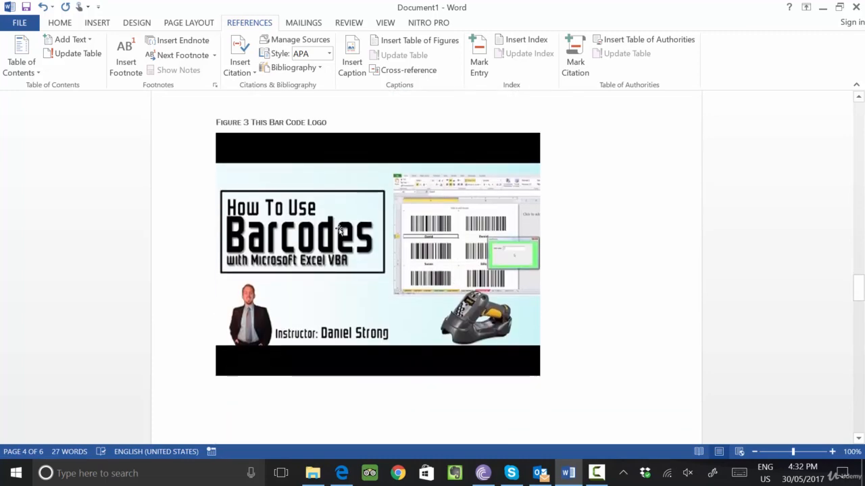
Insert a blank page between the Jami University logo page and the bar code picture's page.
drag(195, 115, 275, 223)
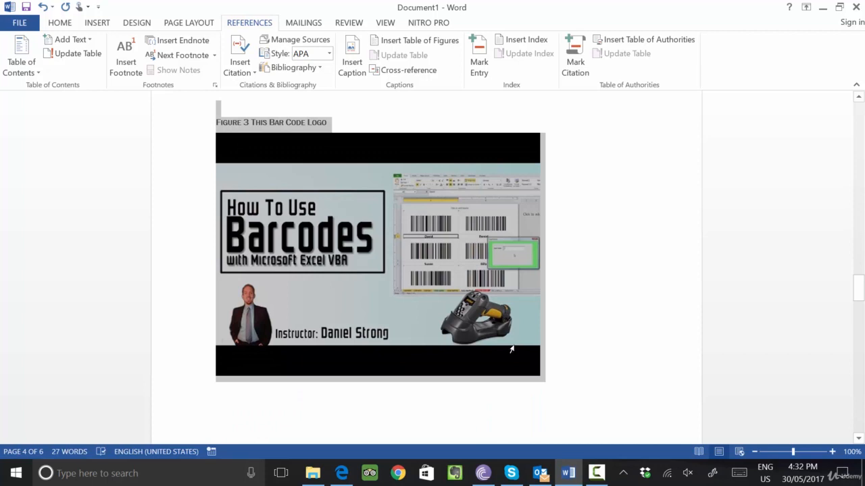
drag(590, 383, 596, 384)
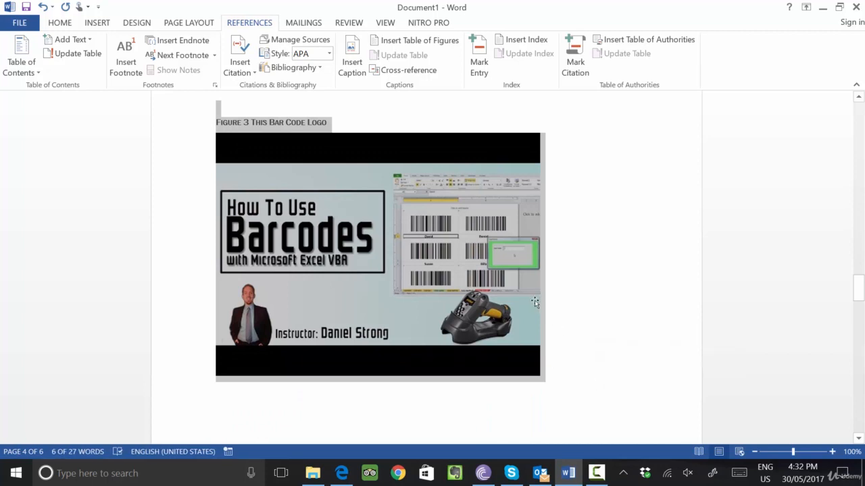
scroll(534, 303, up, 10)
click(337, 348)
scroll(315, 293, down, 5)
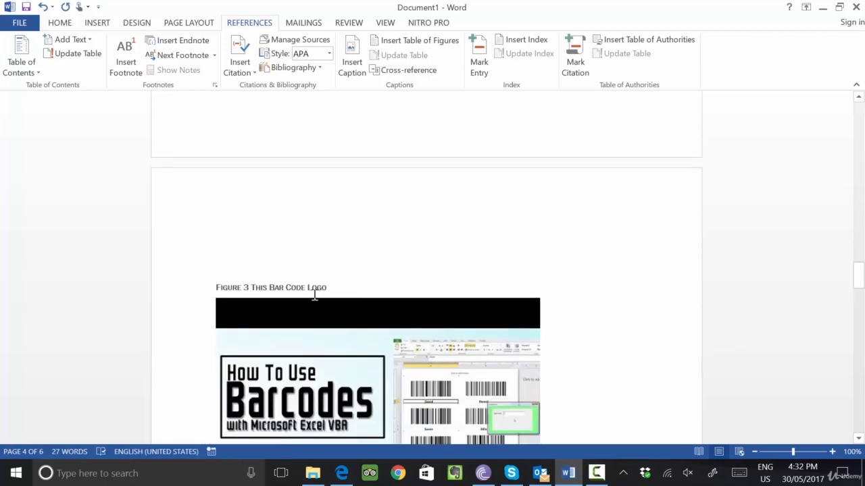
scroll(257, 202, up, 3)
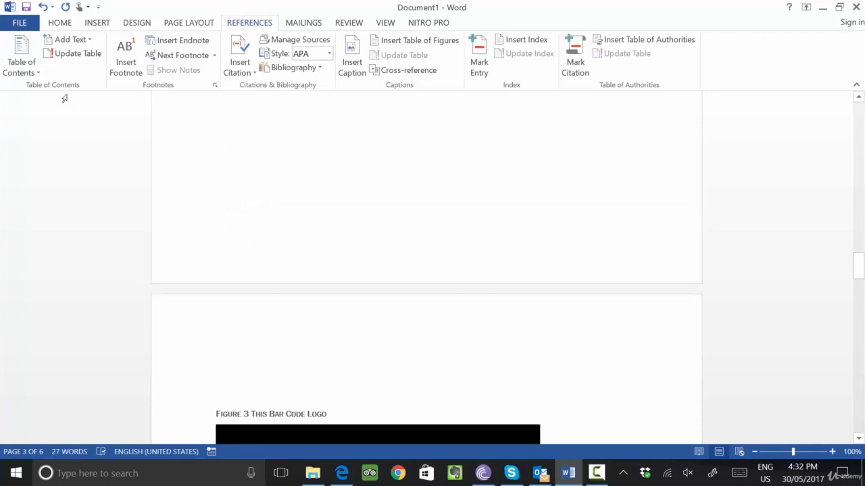
click(59, 24)
click(95, 25)
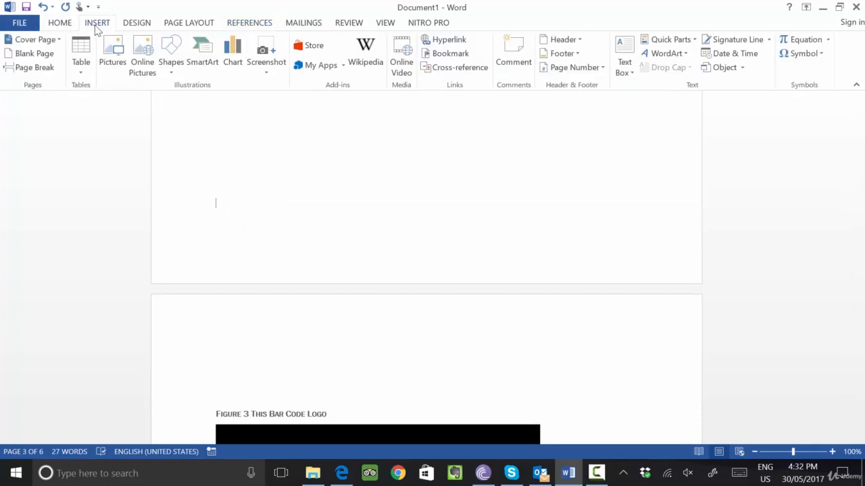
click(33, 54)
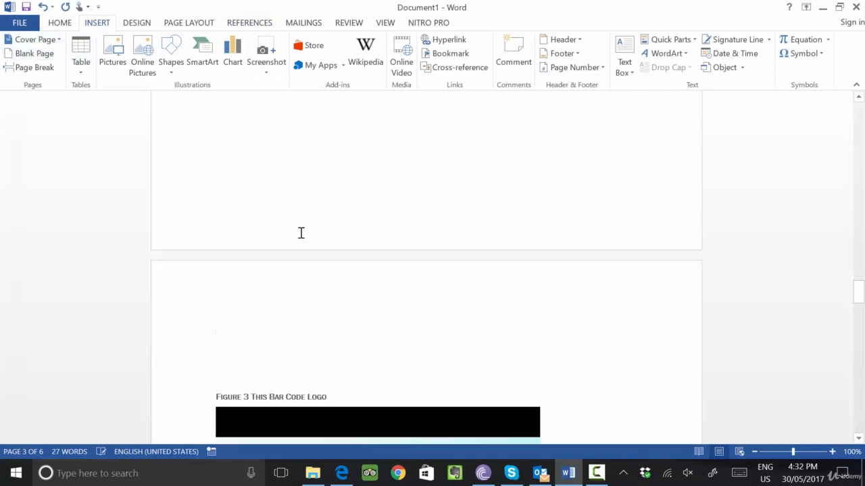
scroll(301, 233, down, 4)
scroll(306, 240, up, 12)
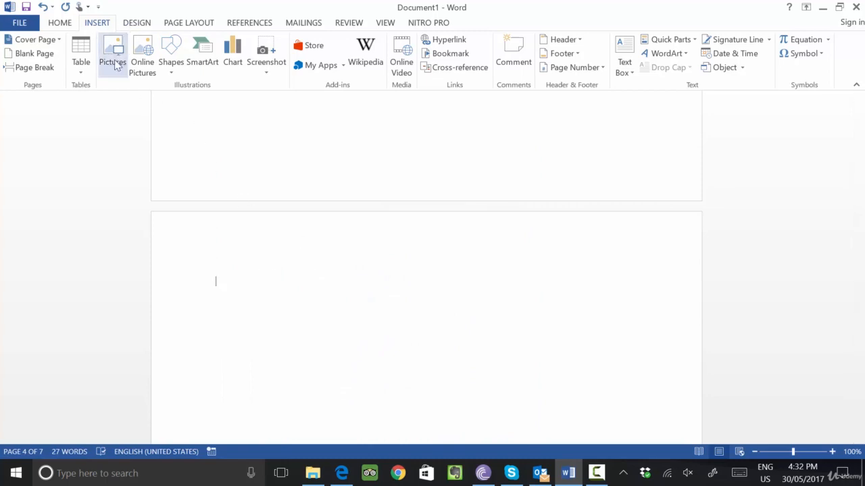
Insert the business-t2 picture from the Desktop on the blank page and shrink it to about 2.72" high by 4.2" wide.
click(116, 64)
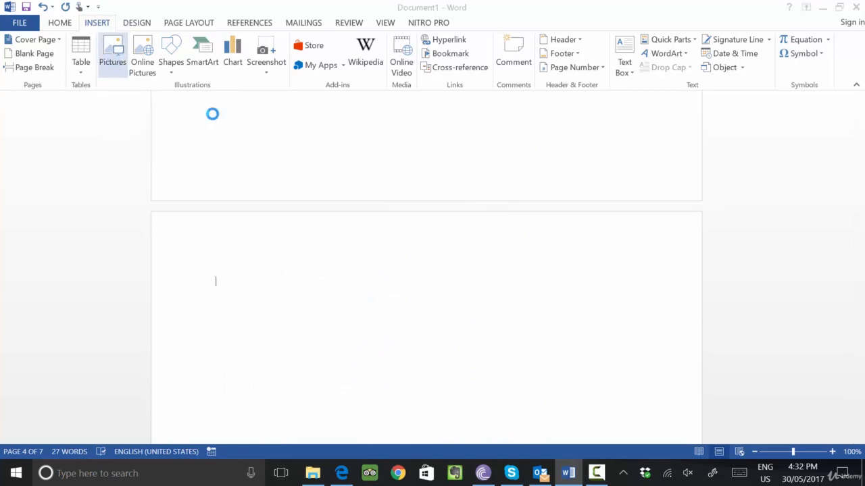
click(50, 95)
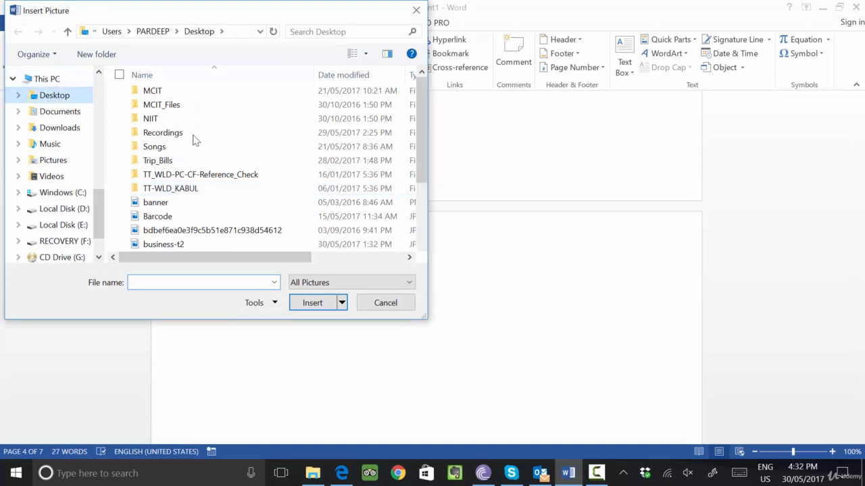
scroll(237, 158, down, 2)
click(190, 173)
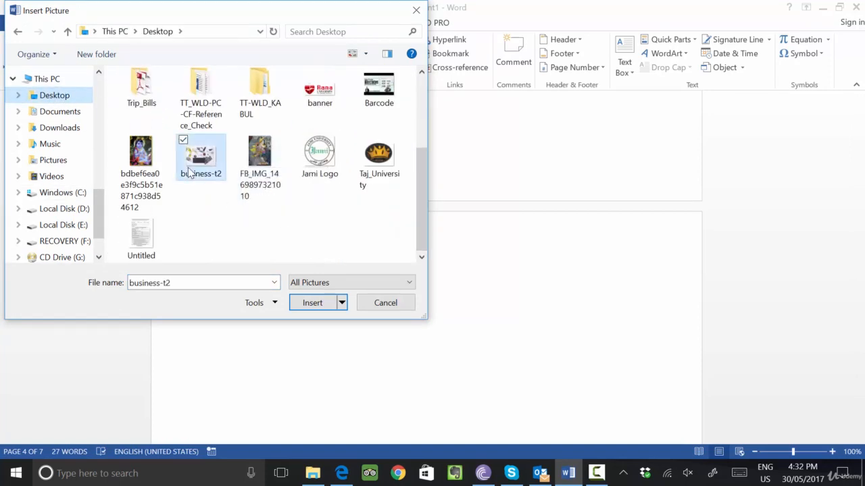
double_click(190, 173)
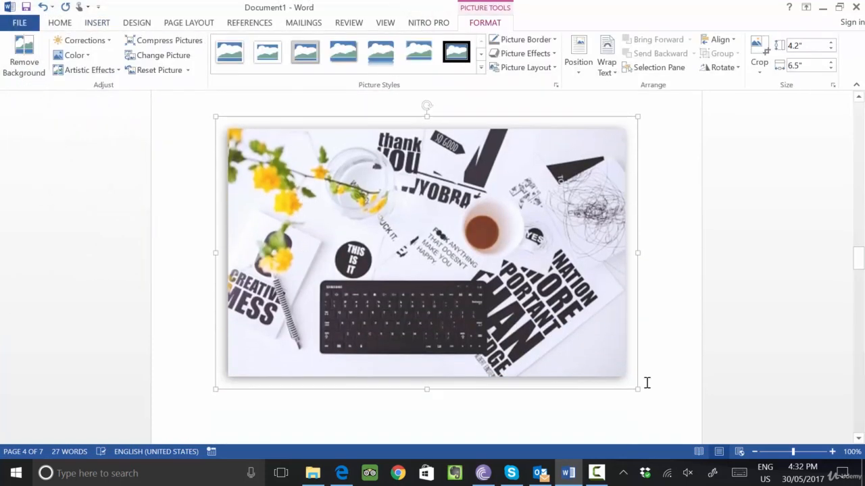
drag(637, 391, 489, 290)
drag(351, 194, 353, 206)
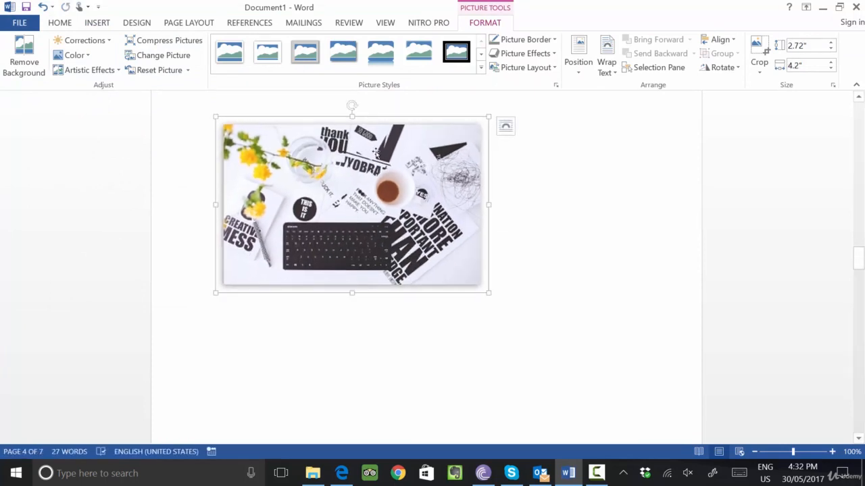
Insert a caption with the Figure label above the selected business-t2 picture.
click(96, 23)
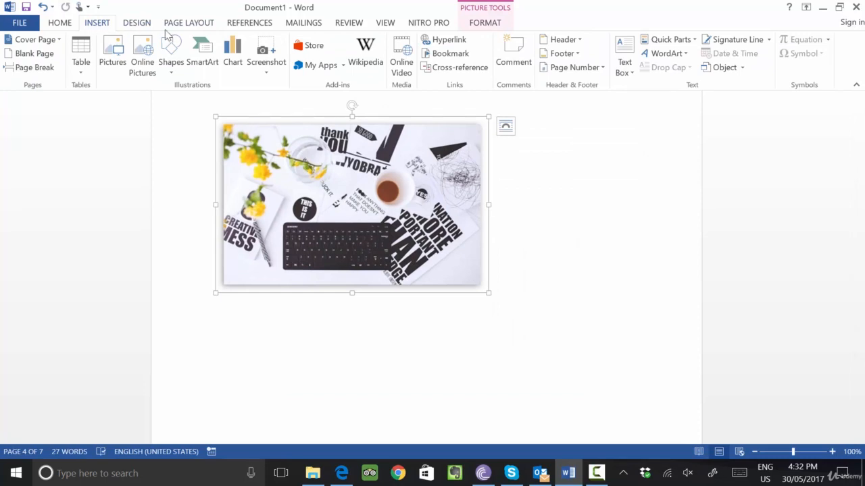
click(248, 26)
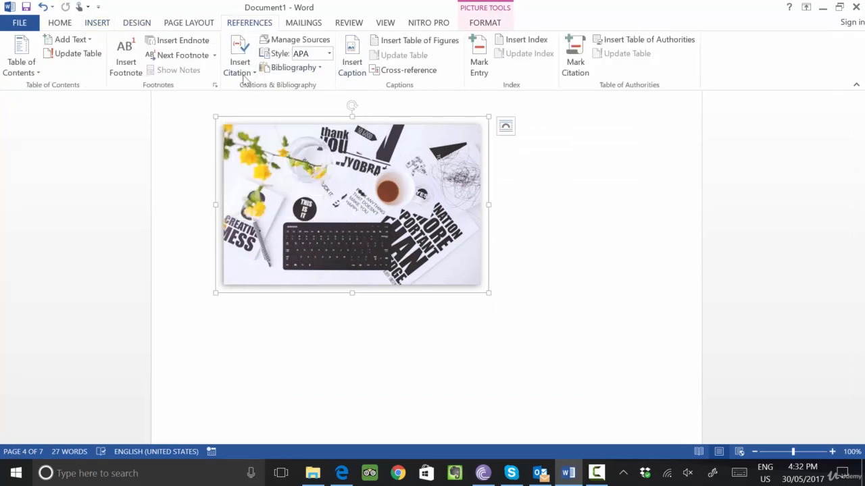
click(352, 59)
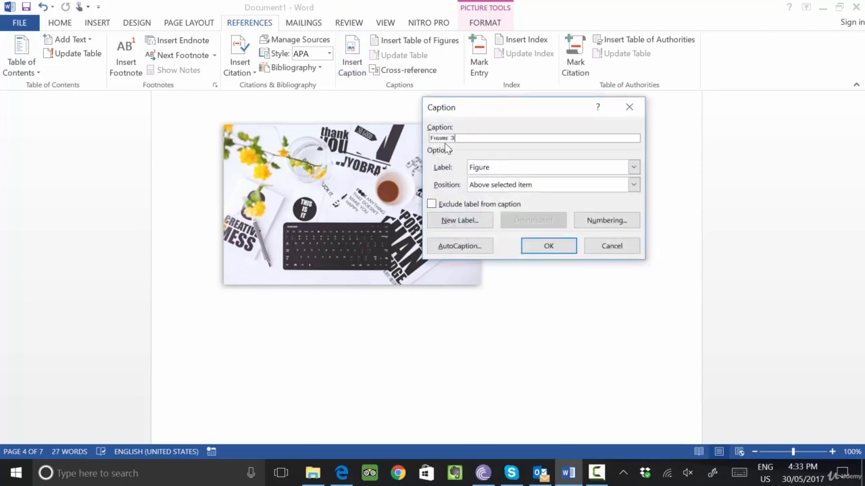
click(551, 246)
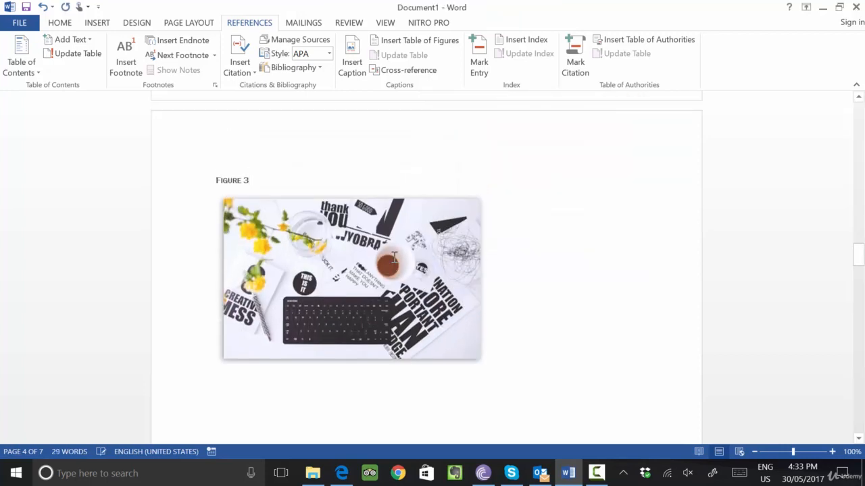
Delete the business-t2 picture together with its figure caption from the fourth page.
scroll(395, 257, down, 15)
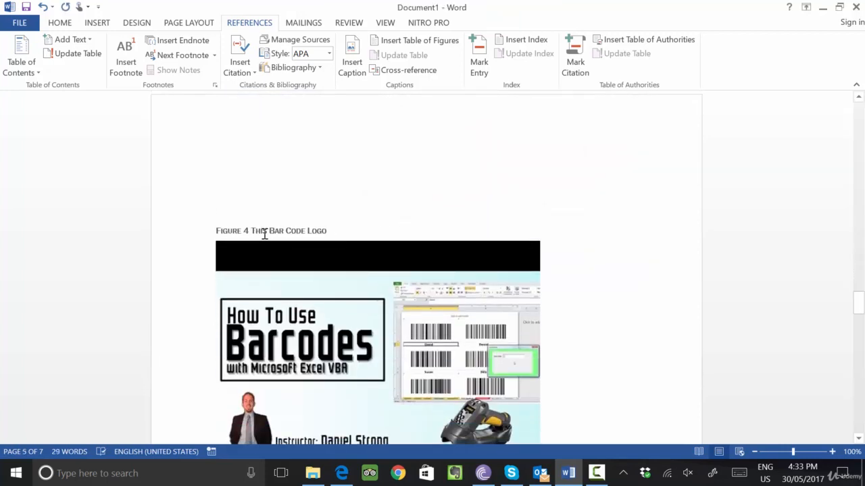
scroll(318, 237, up, 10)
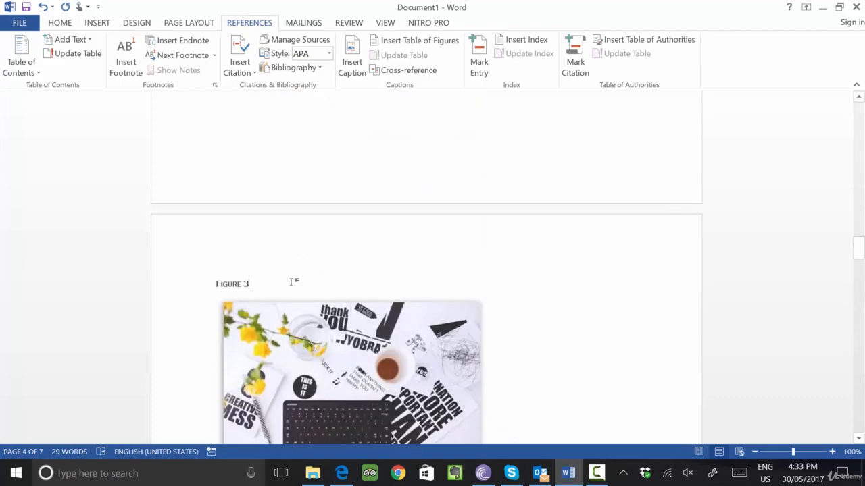
scroll(304, 241, up, 6)
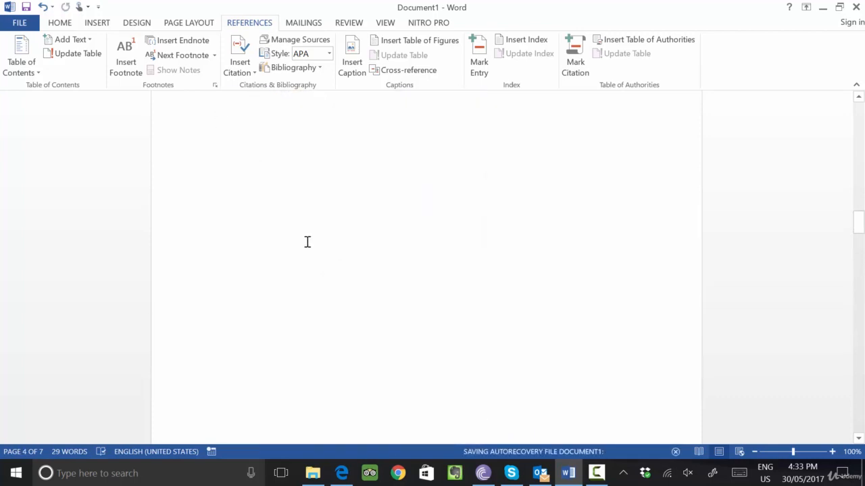
scroll(310, 235, down, 4)
scroll(310, 235, down, 4)
drag(172, 219, 303, 345)
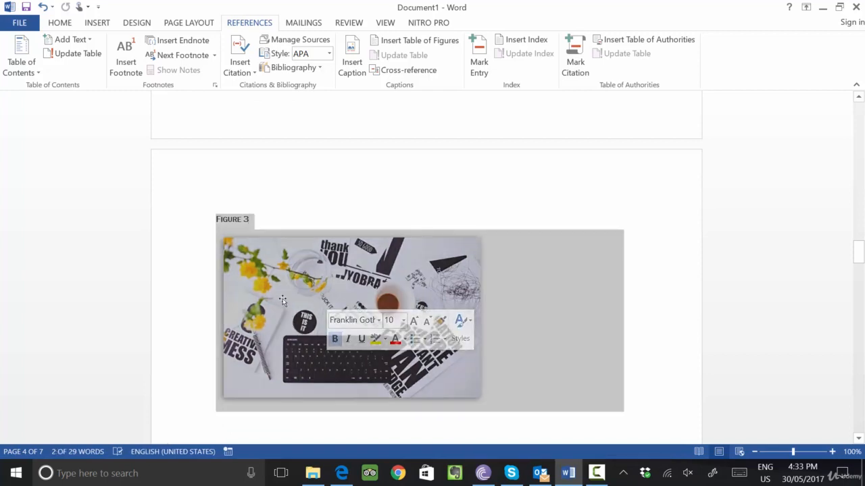
key(Delete)
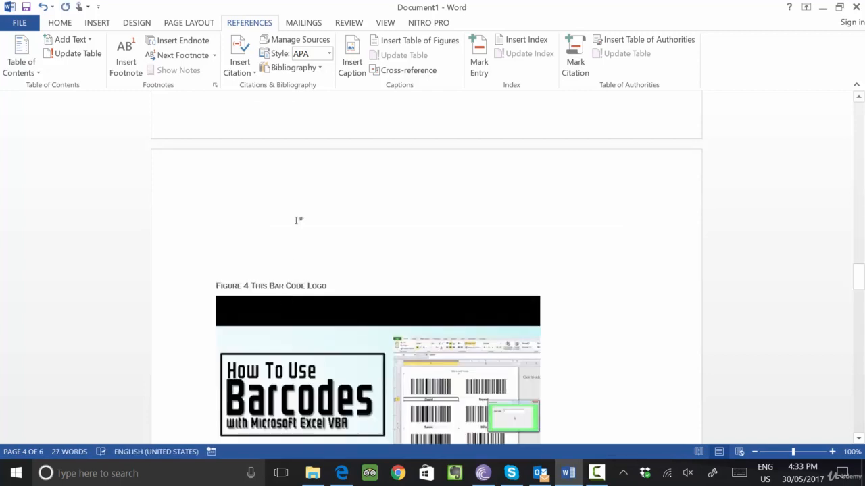
Examine the figure numbering in the captions from the Rana University logo to the bar code picture.
scroll(297, 218, down, 3)
scroll(250, 236, up, 4)
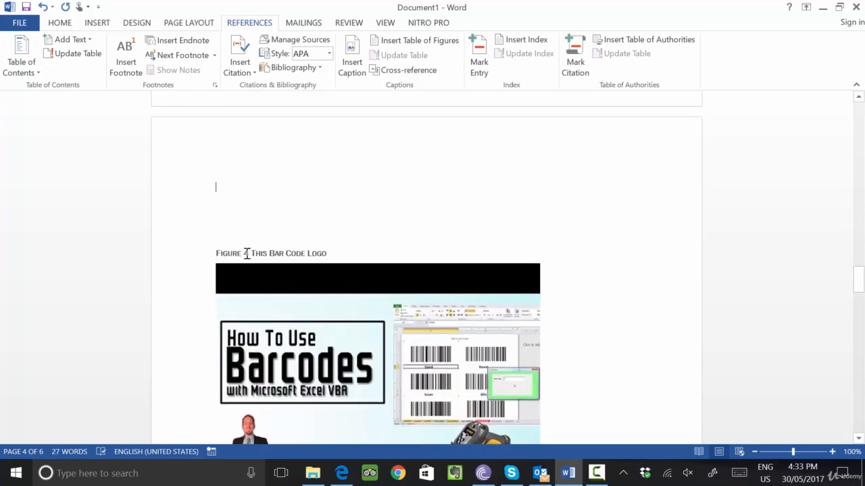
scroll(248, 252, up, 10)
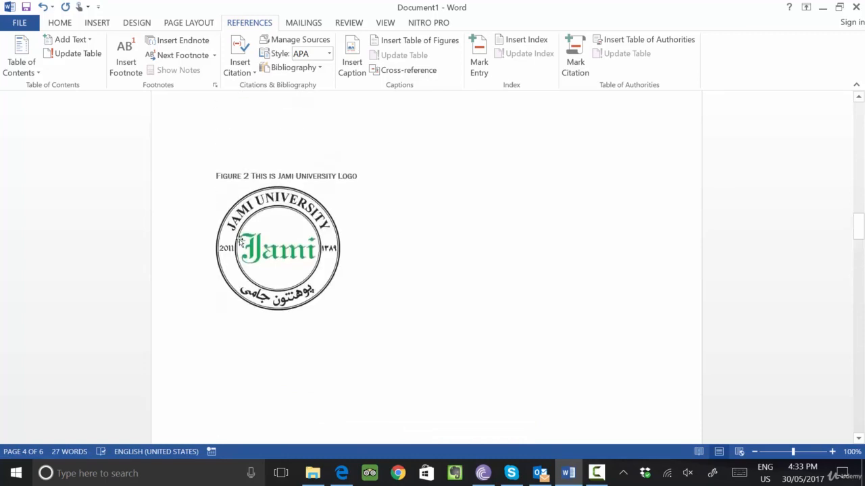
scroll(241, 241, up, 10)
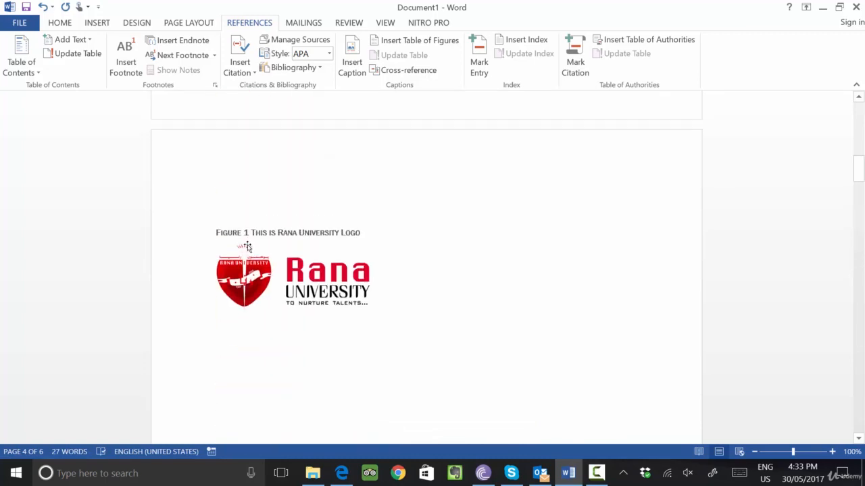
scroll(248, 247, down, 10)
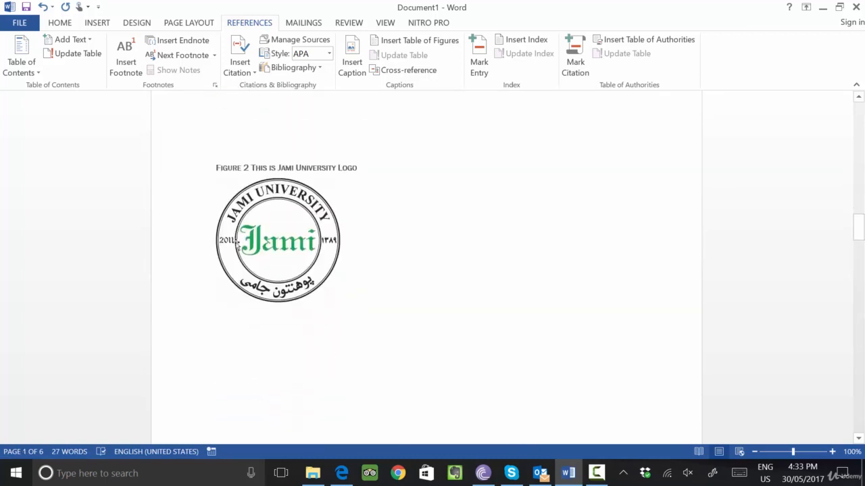
scroll(255, 214, down, 8)
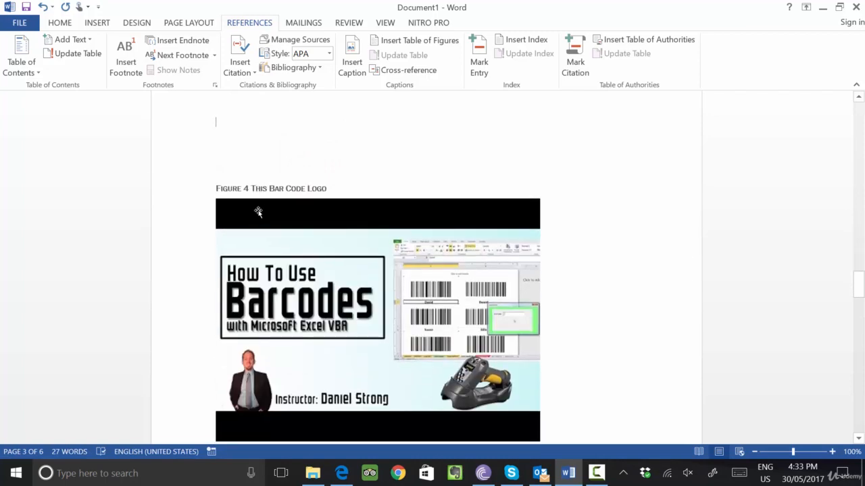
scroll(335, 227, up, 3)
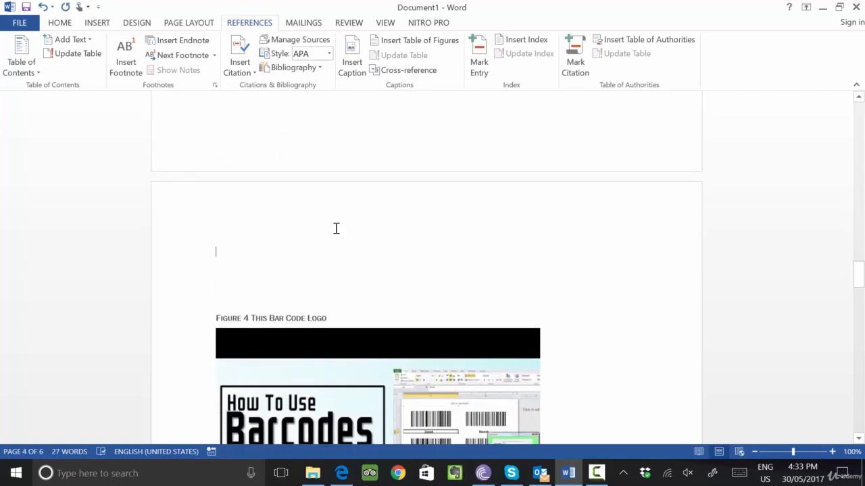
Select the whole document and update its fields to renumber the figure captions.
key(ctrl+a)
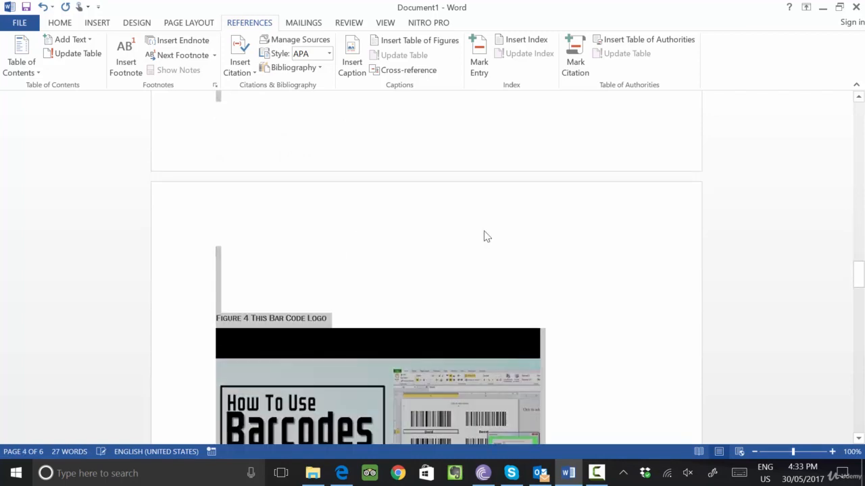
scroll(305, 217, up, 6)
click(305, 208)
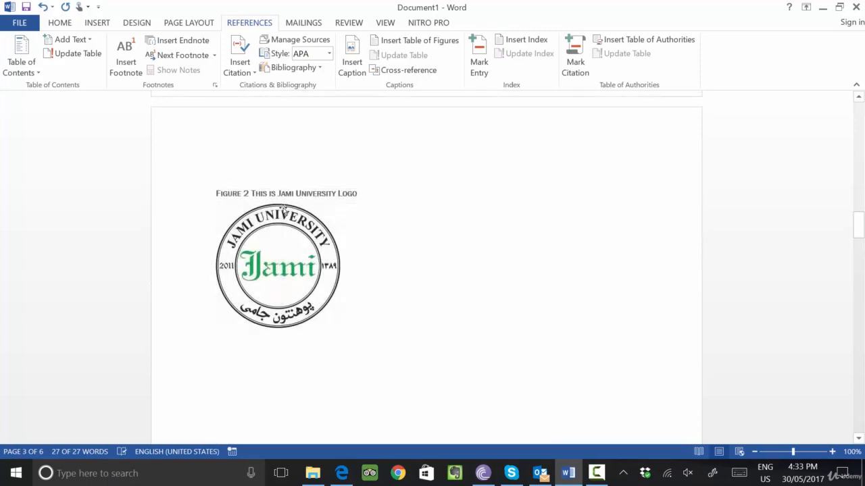
right_click(284, 205)
key(Escape)
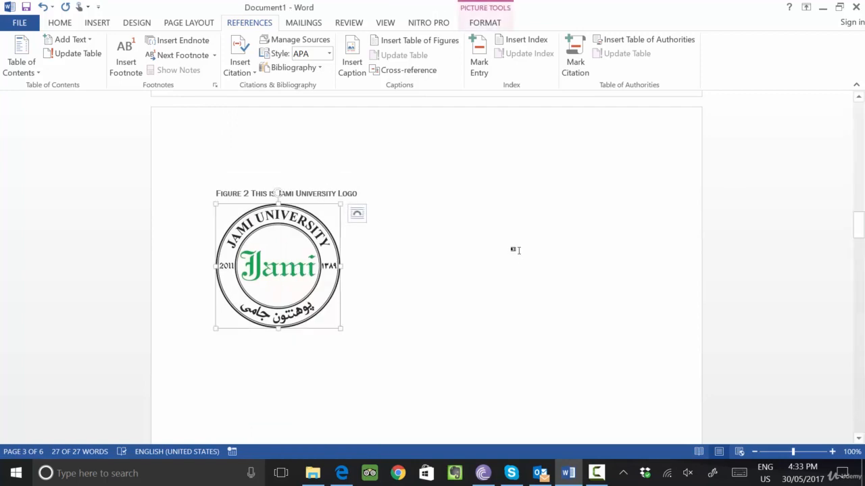
key(ctrl+a)
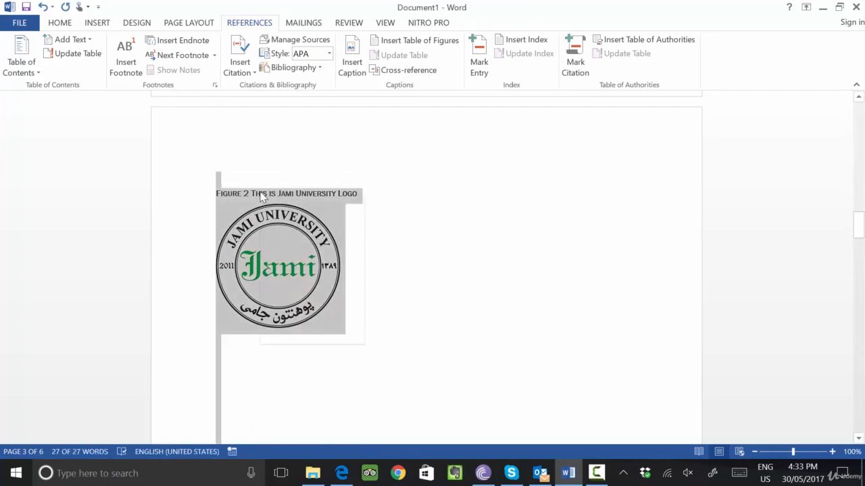
right_click(264, 192)
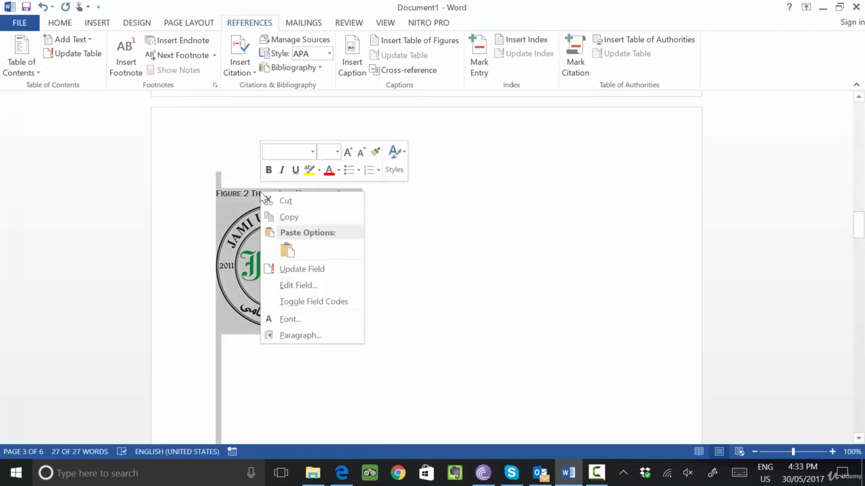
click(290, 270)
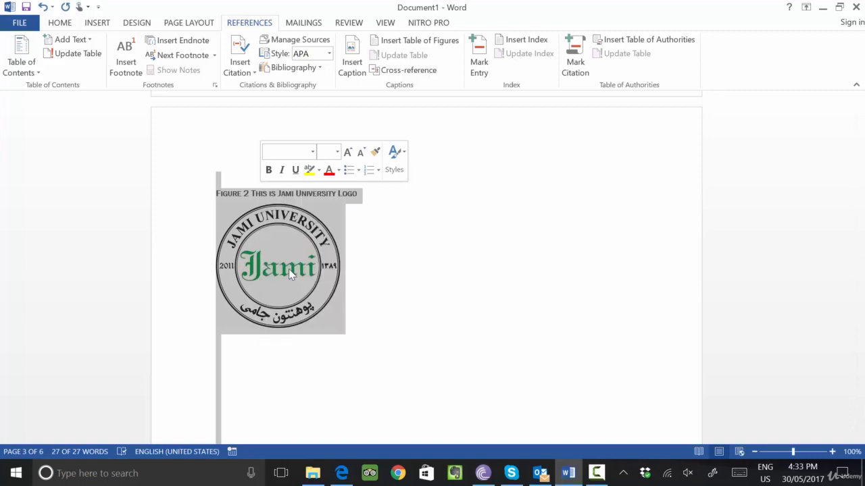
click(418, 281)
scroll(406, 274, down, 10)
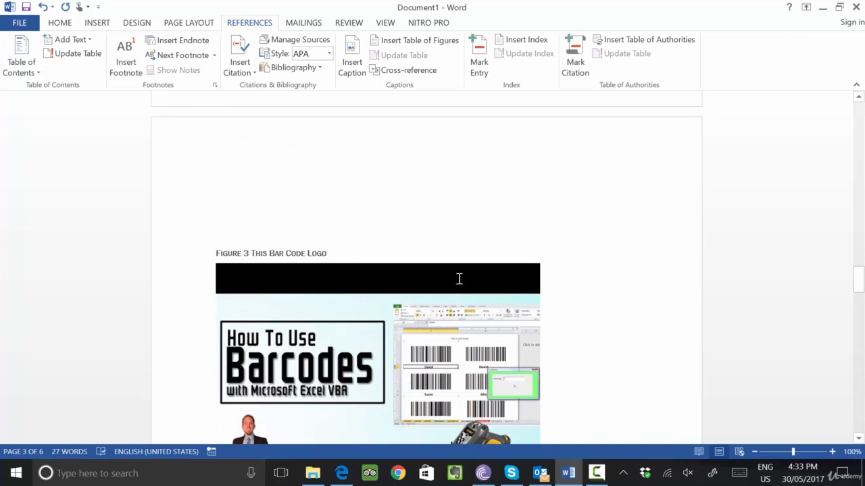
scroll(458, 278, up, 15)
scroll(457, 286, up, 10)
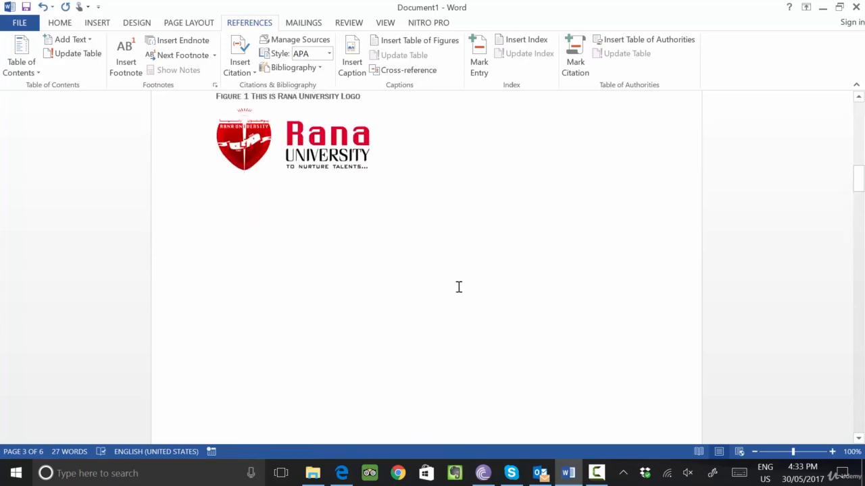
Insert a table of figures on the blank first page, using the Figure caption label with right-aligned page numbers.
scroll(459, 269, down, 5)
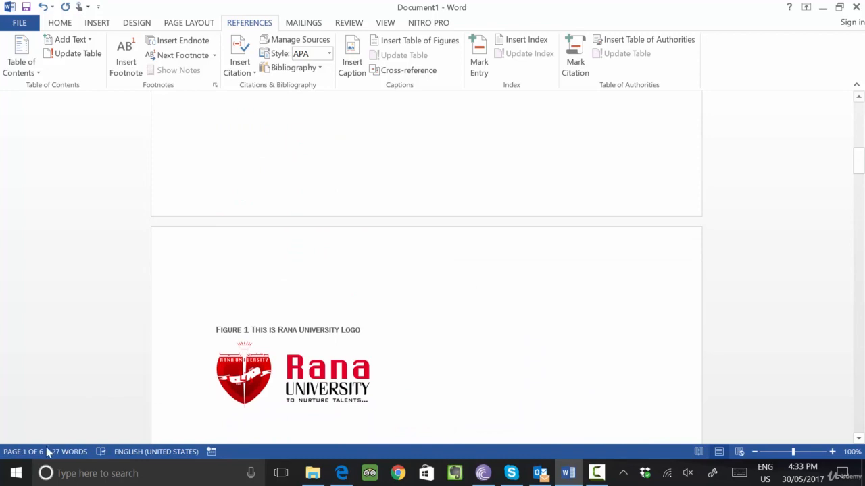
scroll(440, 274, up, 10)
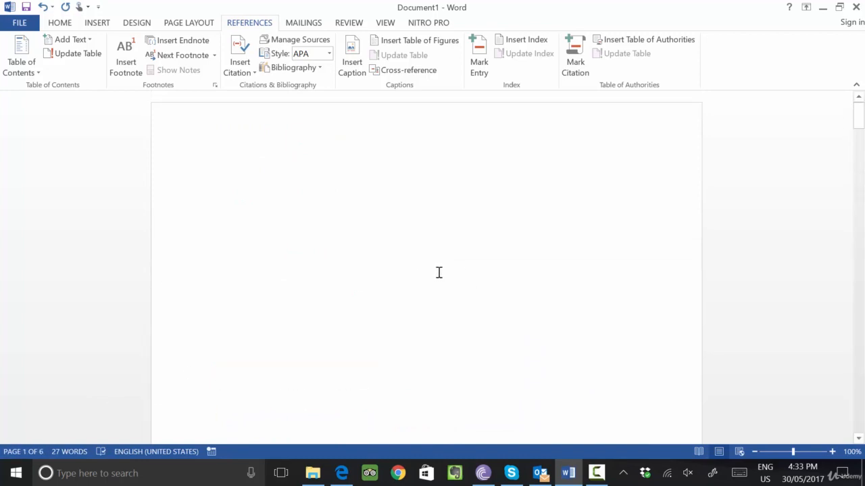
scroll(436, 267, down, 12)
scroll(425, 262, up, 3)
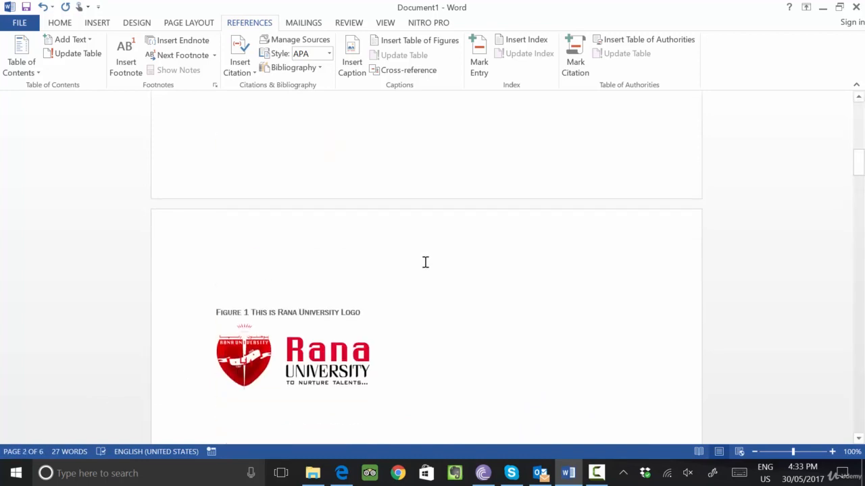
scroll(425, 262, up, 10)
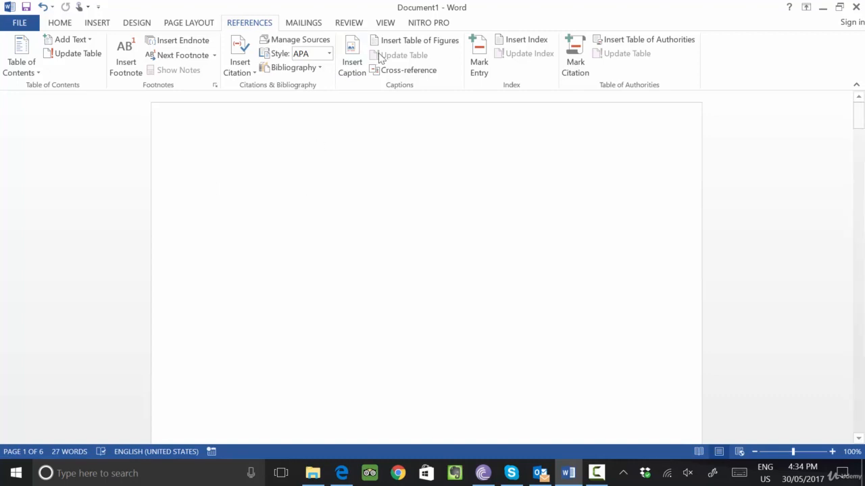
click(411, 42)
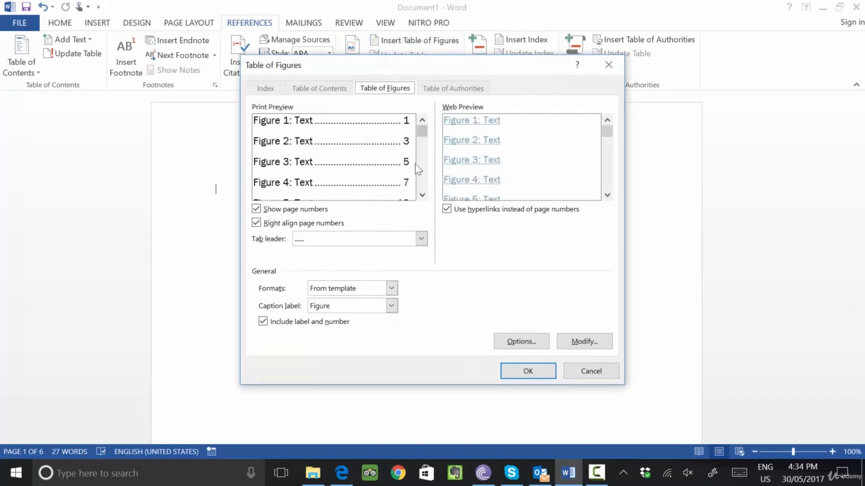
click(525, 373)
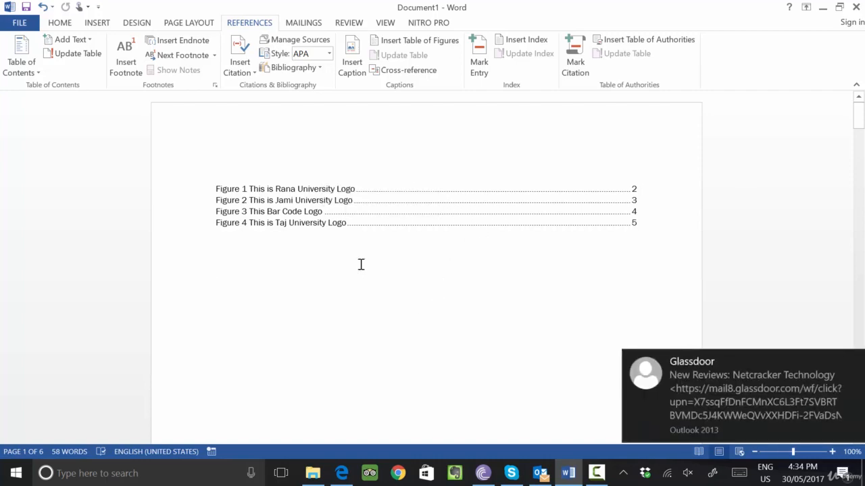
Follow the Figure 4 entry in the table of figures to its caption, and return to the table.
click(271, 223)
double_click(258, 223)
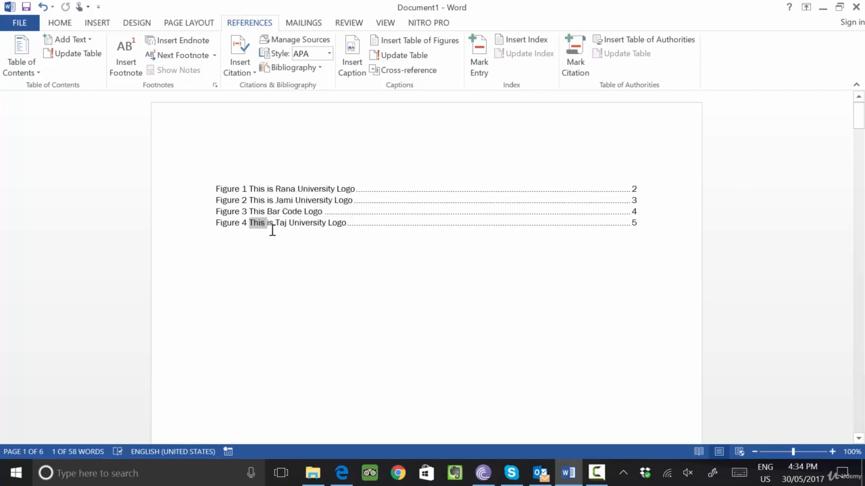
ctrl+click(237, 224)
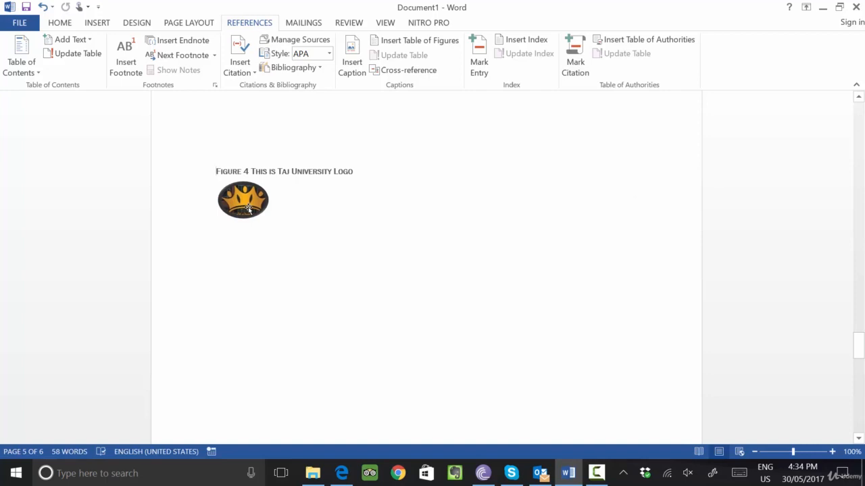
scroll(368, 247, down, 5)
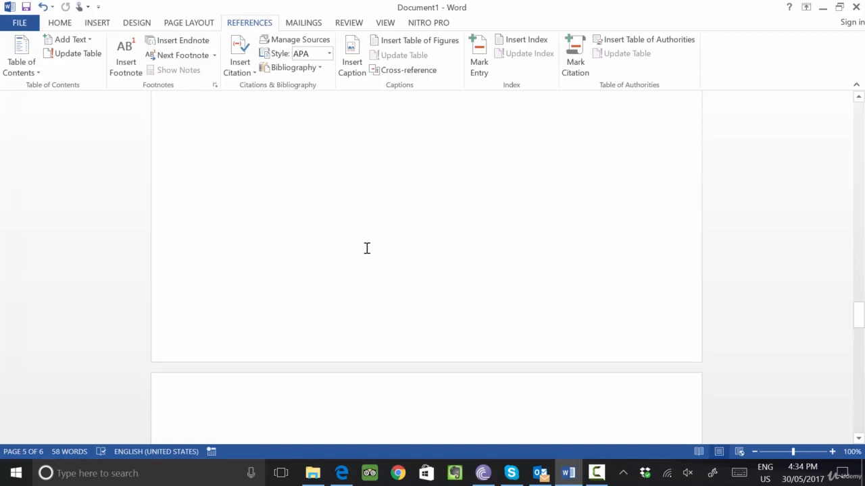
scroll(366, 240, up, 20)
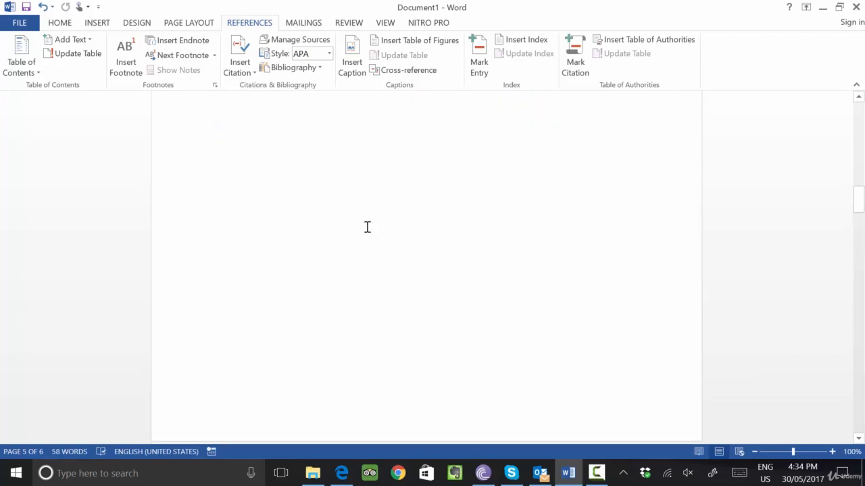
scroll(365, 215, up, 5)
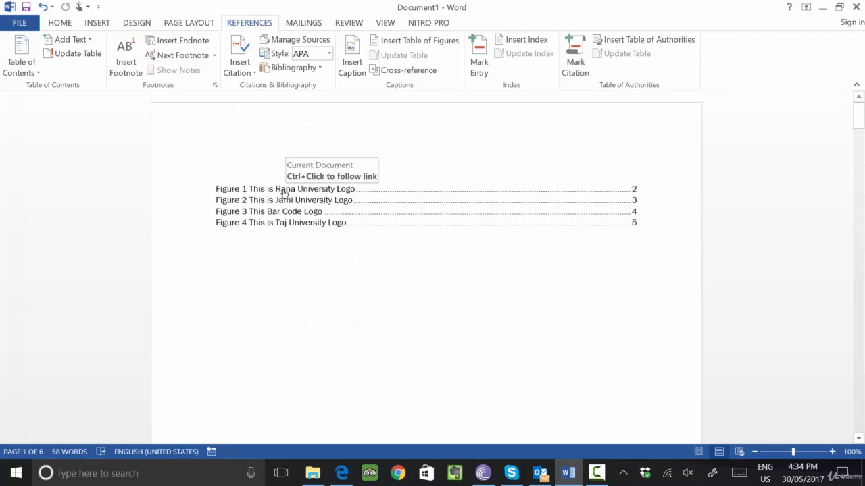
Follow the Figure 1 entry to its caption and reword the caption text to "Rana University Official Logo".
ctrl+click(284, 192)
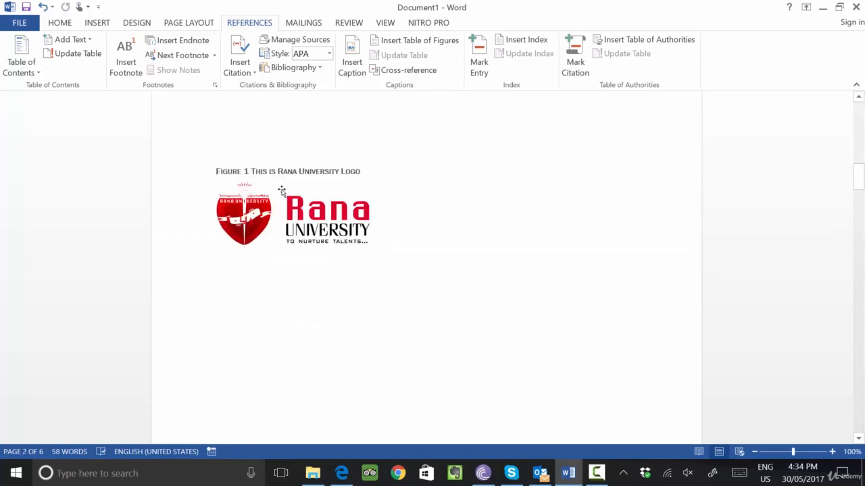
click(369, 173)
key(BackSpace)
key(BackSpace)
key(BackSpace)
key(BackSpace)
key(BackSpace)
key(BackSpace)
key(BackSpace)
key(BackSpace)
key(BackSpace)
key(BackSpace)
key(BackSpace)
key(BackSpace)
key(BackSpace)
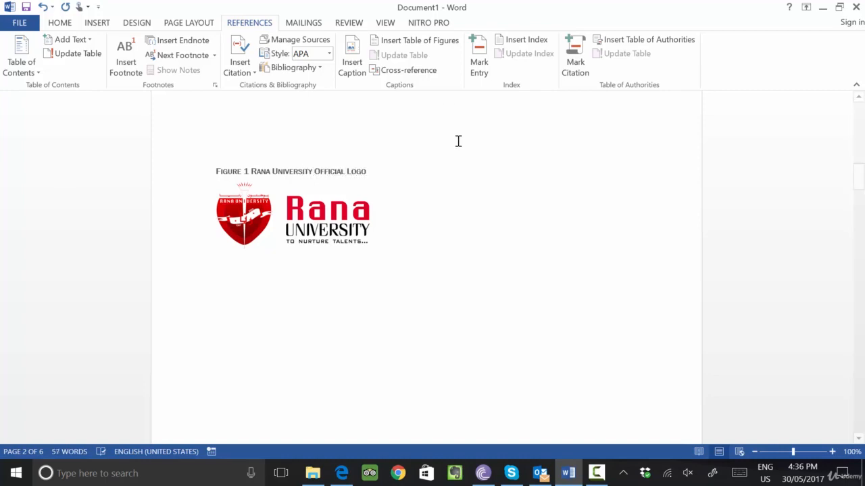
Compare the Figure 1 entry in the table of figures with the reworded caption above the Rana University logo.
scroll(448, 226, up, 15)
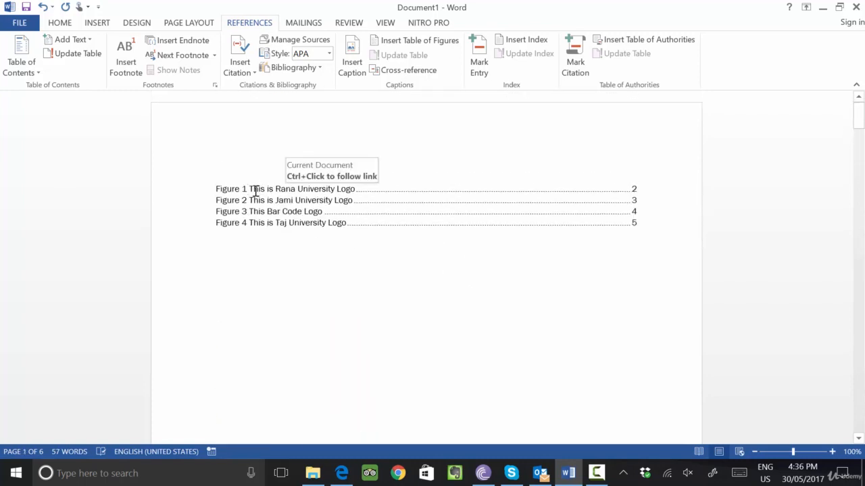
drag(195, 171, 243, 250)
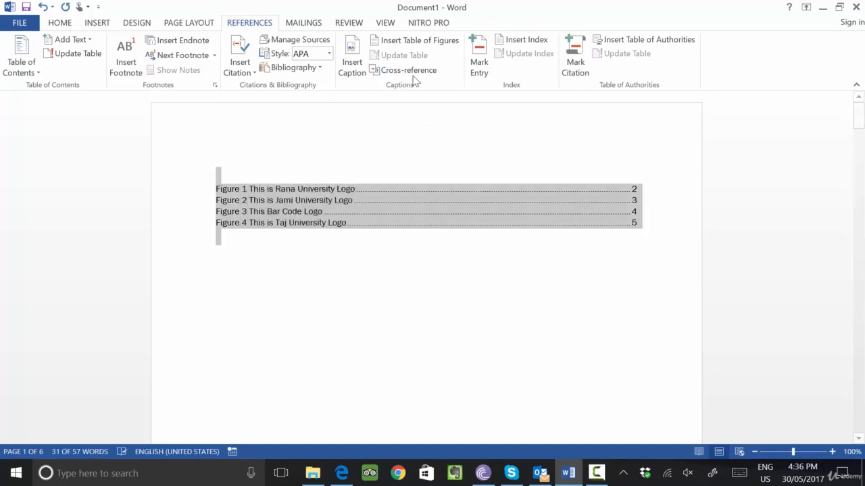
scroll(383, 301, down, 15)
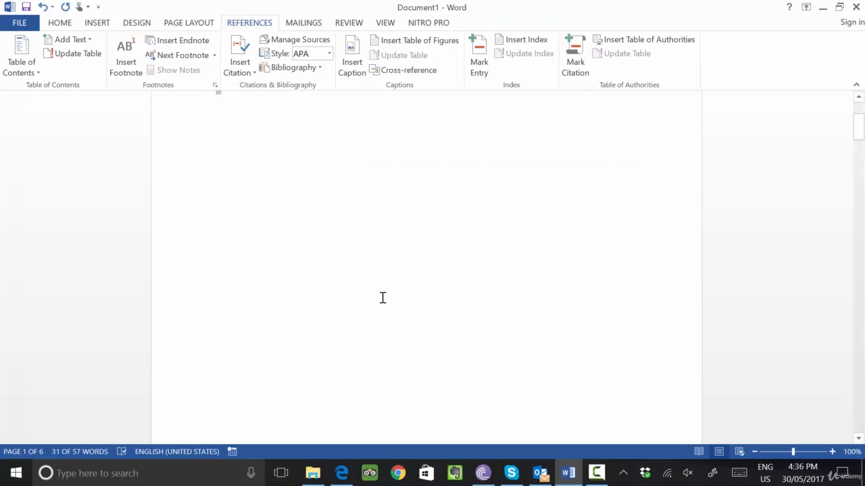
click(394, 221)
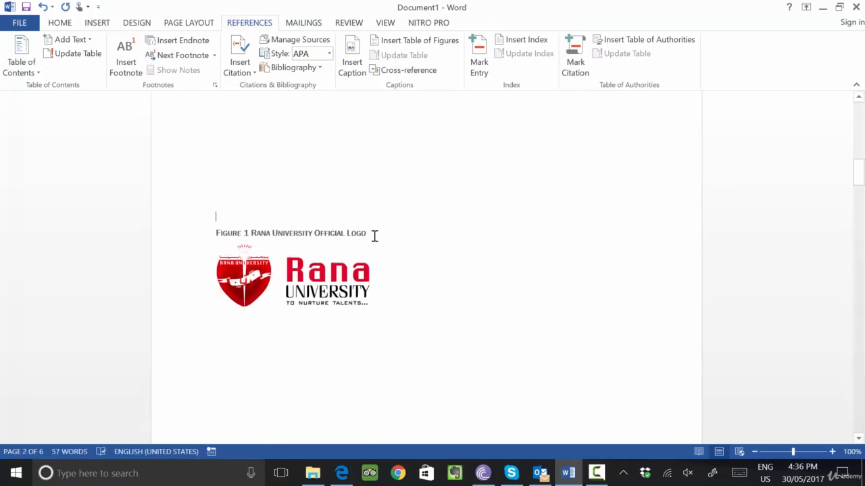
drag(366, 234, 216, 237)
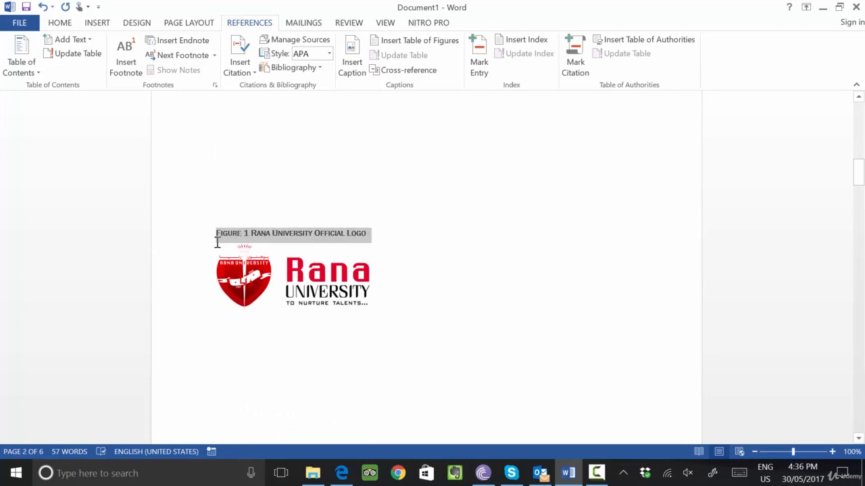
click(406, 213)
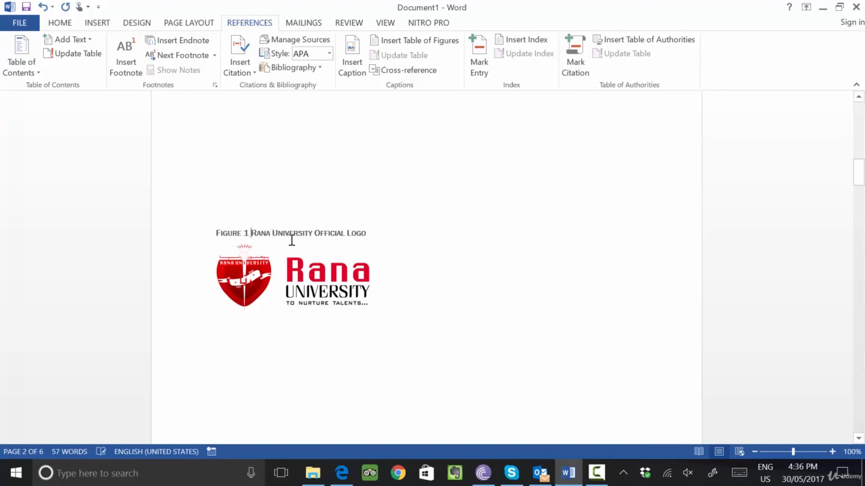
Select the table of figures on the first page and update the entire table.
scroll(284, 236, up, 10)
double_click(289, 193)
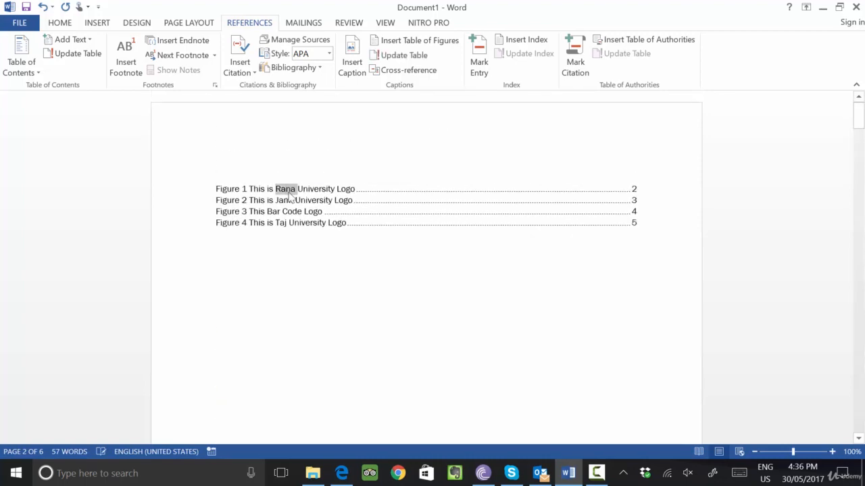
drag(200, 193, 274, 236)
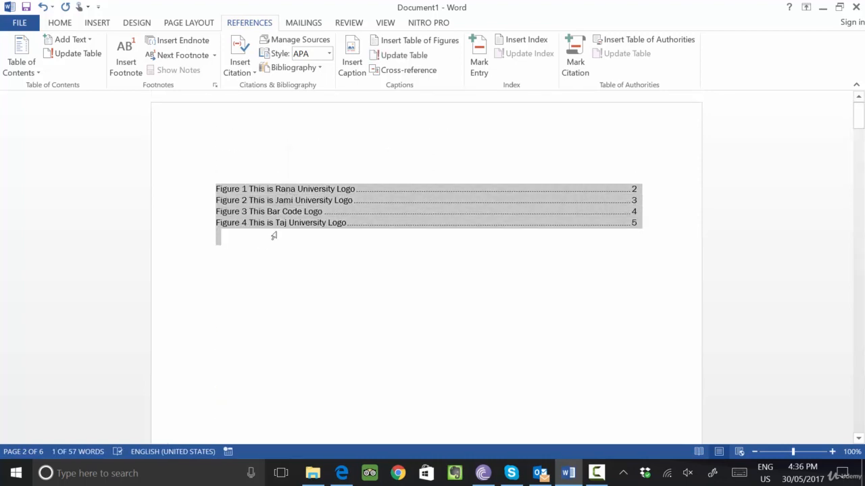
click(404, 60)
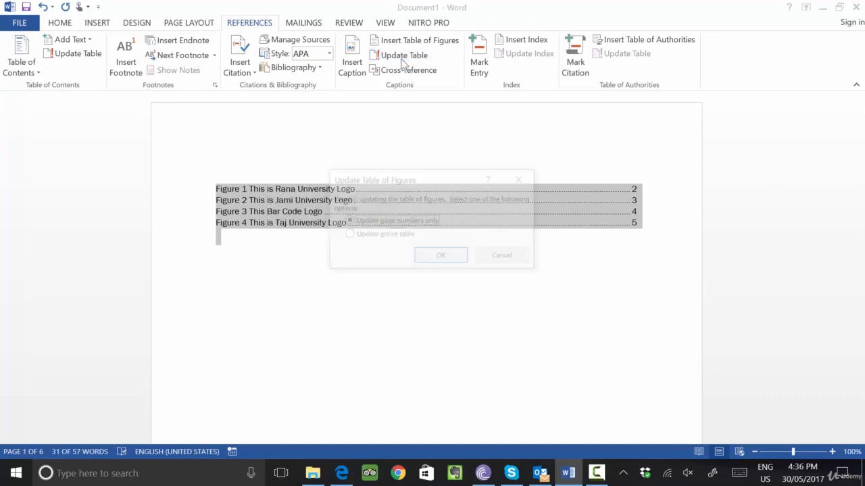
click(373, 236)
click(426, 259)
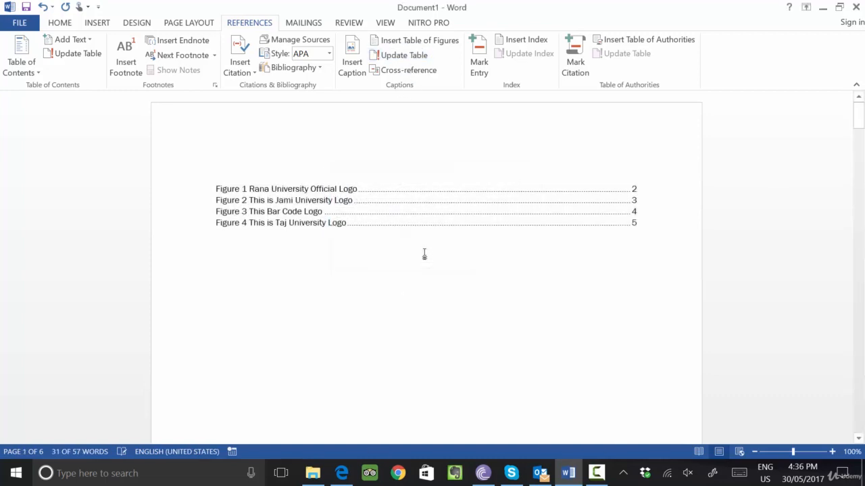